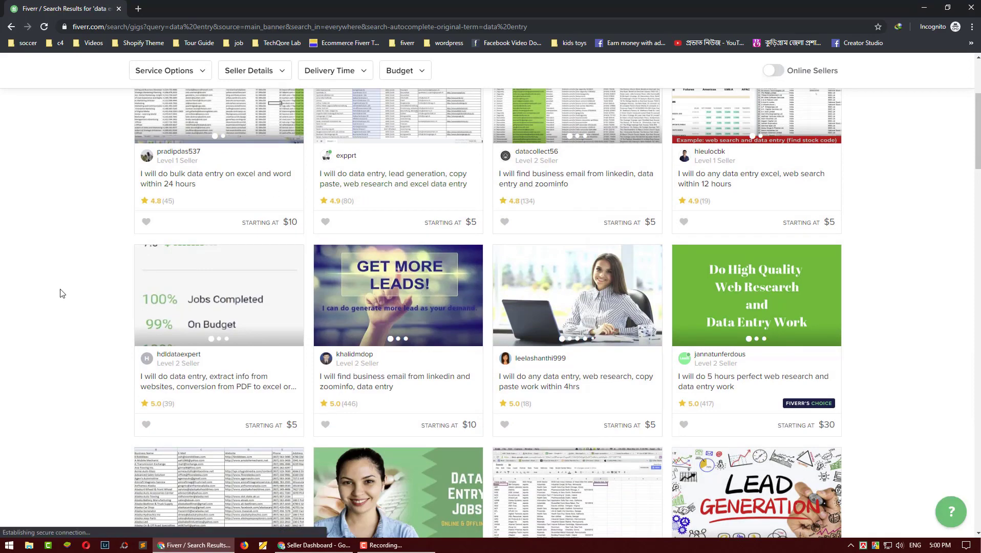
scroll(60, 293, down, 10)
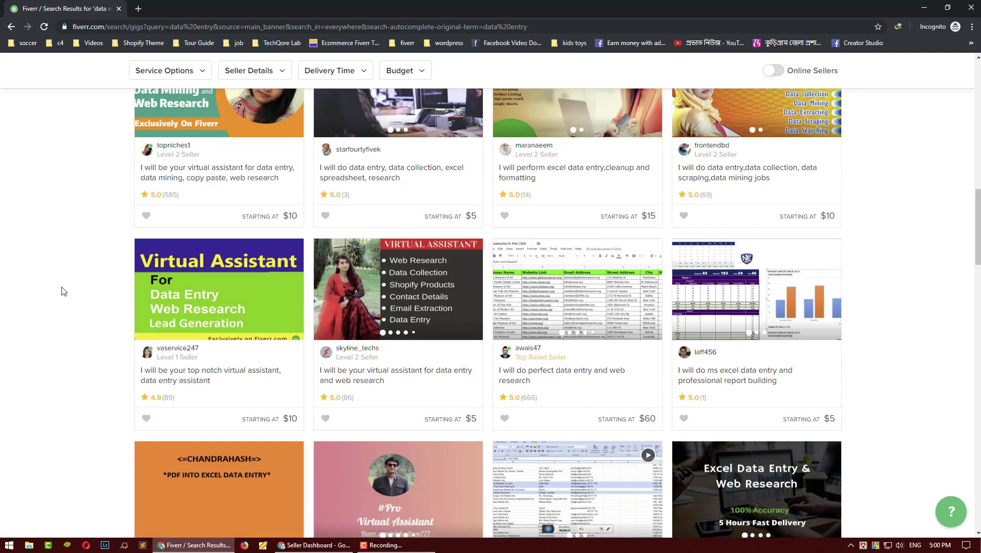
scroll(62, 291, up, 15)
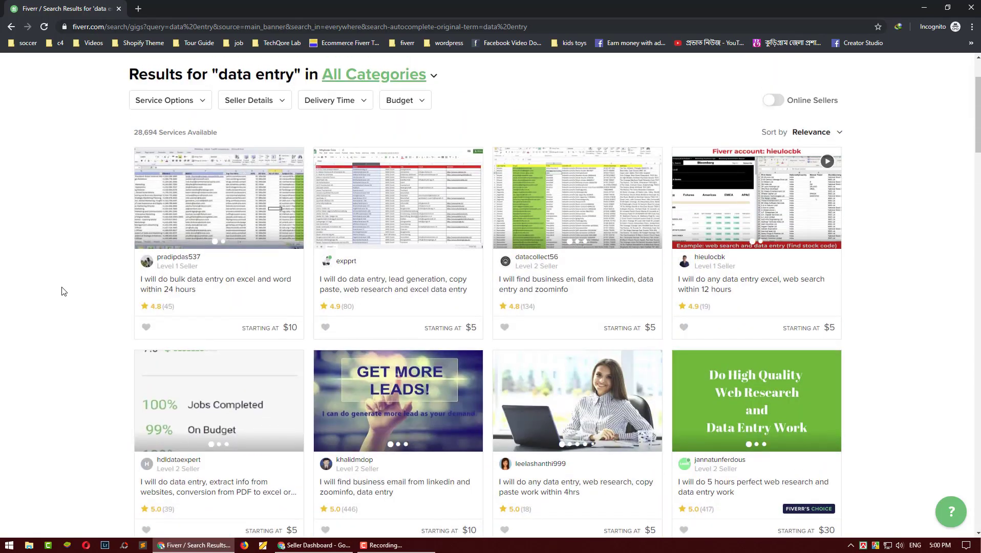
scroll(62, 291, down, 9)
scroll(62, 291, down, 15)
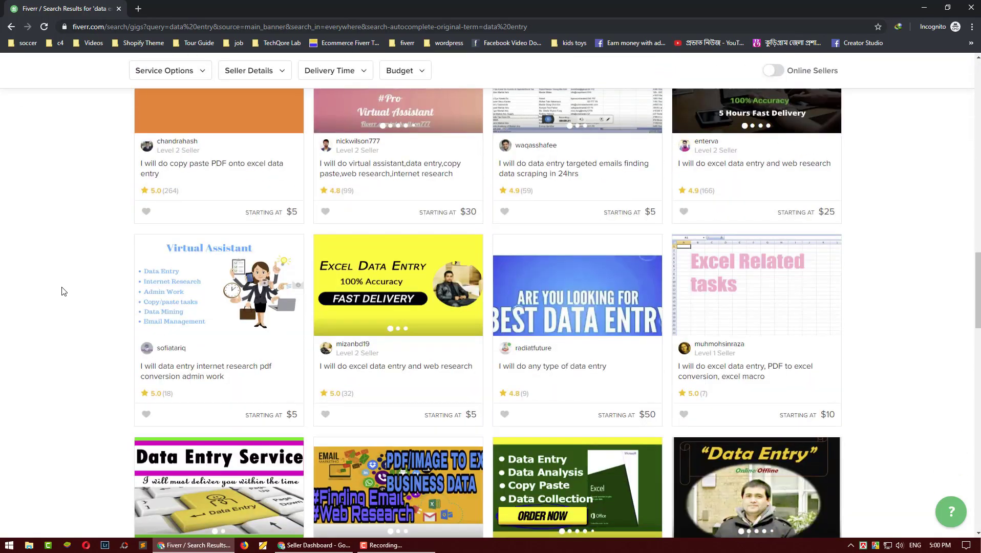
scroll(62, 292, down, 8)
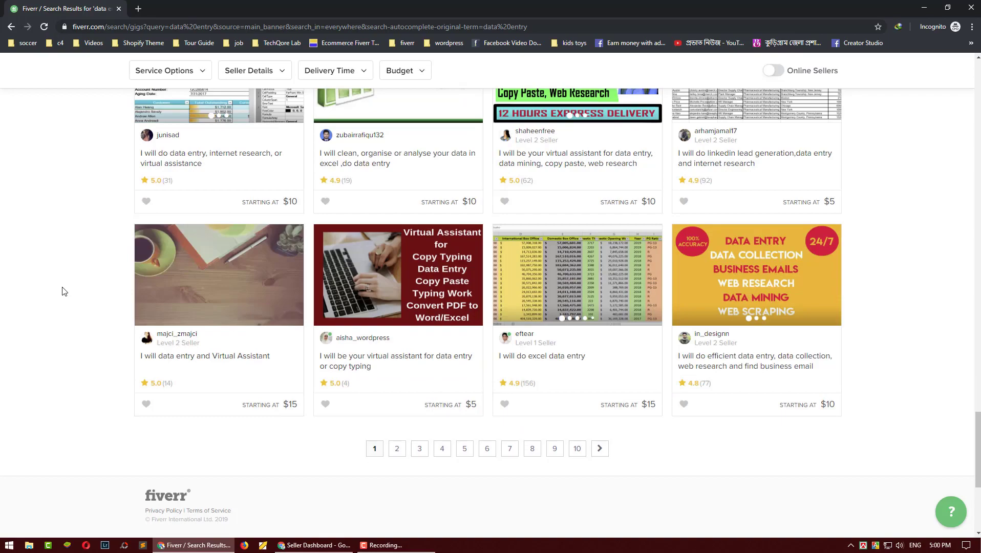
scroll(64, 291, up, 20)
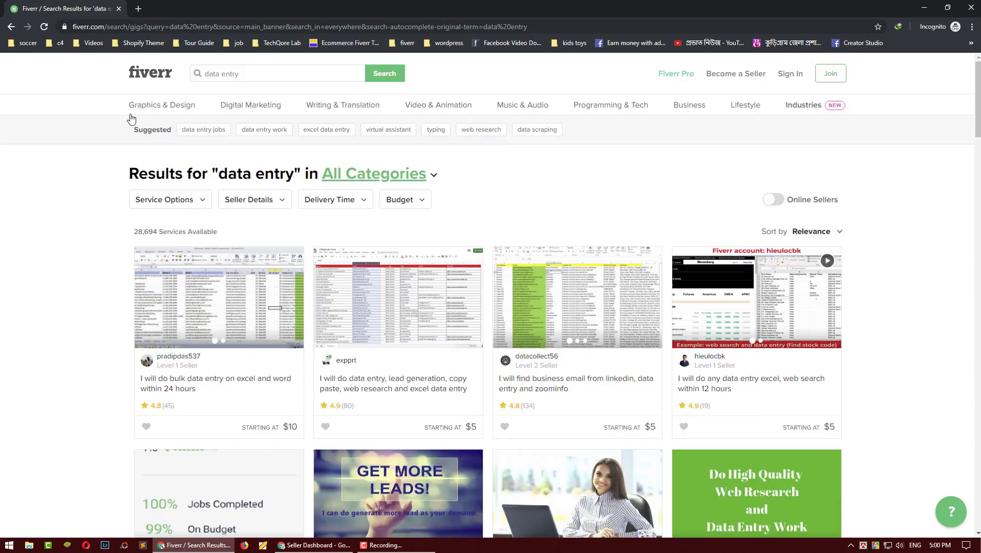
mouse_move(242, 109)
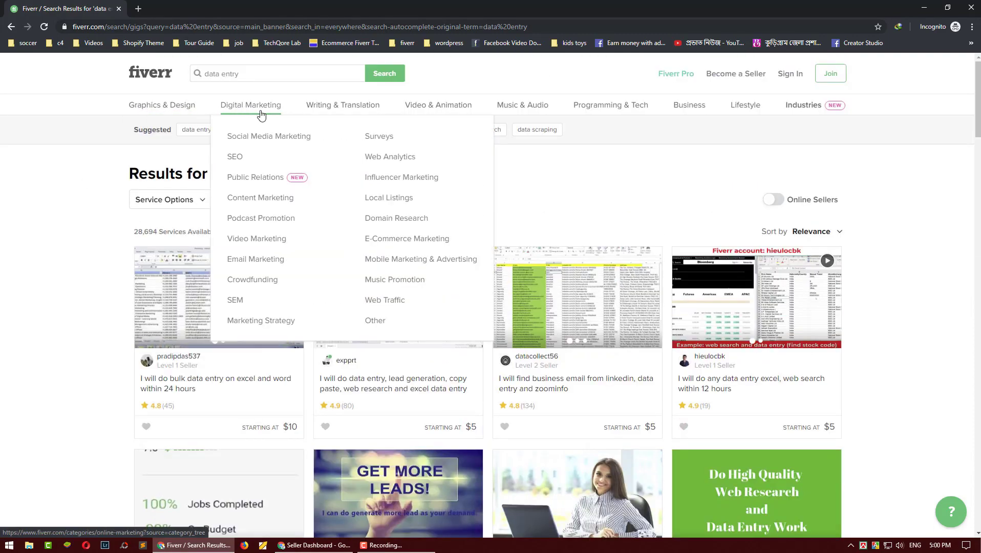
mouse_move(335, 105)
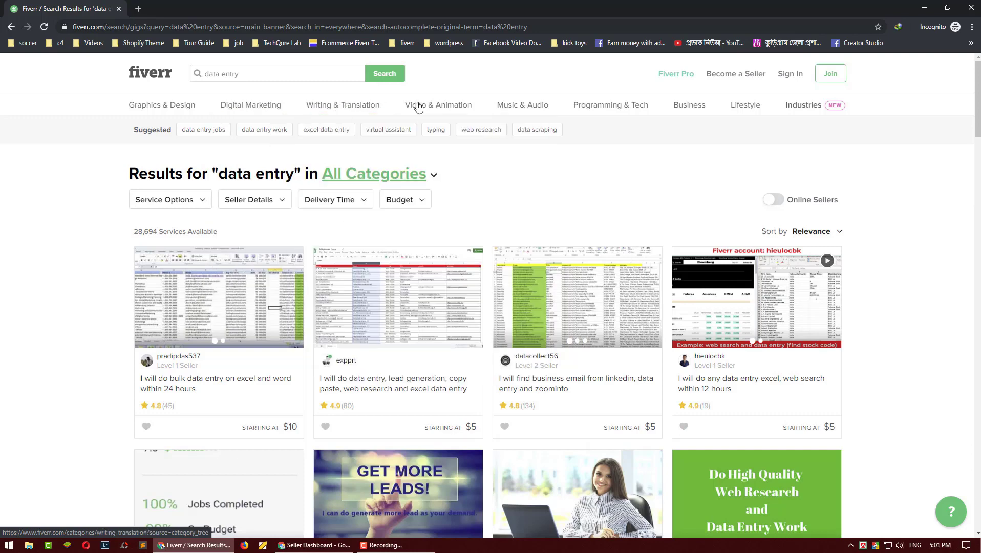
mouse_move(597, 110)
mouse_move(808, 105)
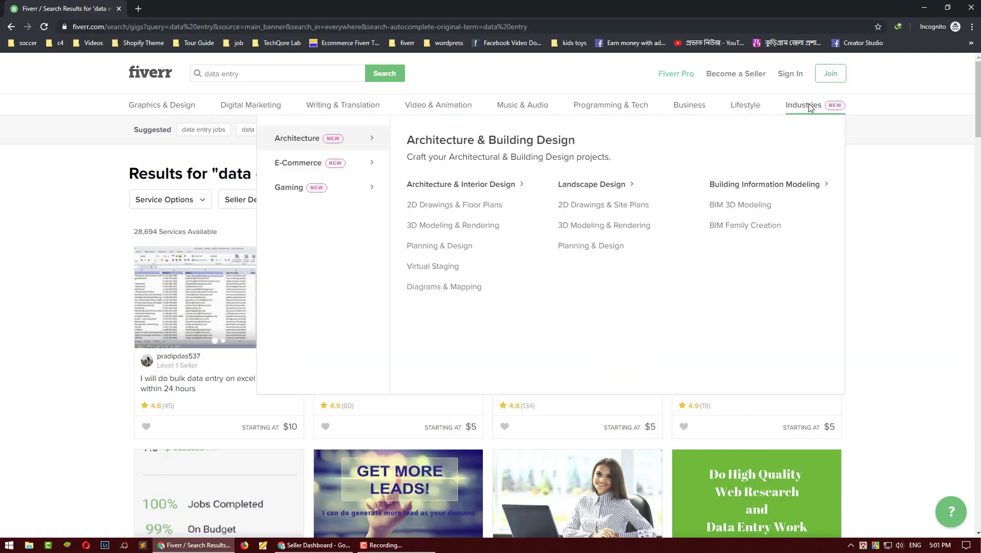
mouse_move(354, 170)
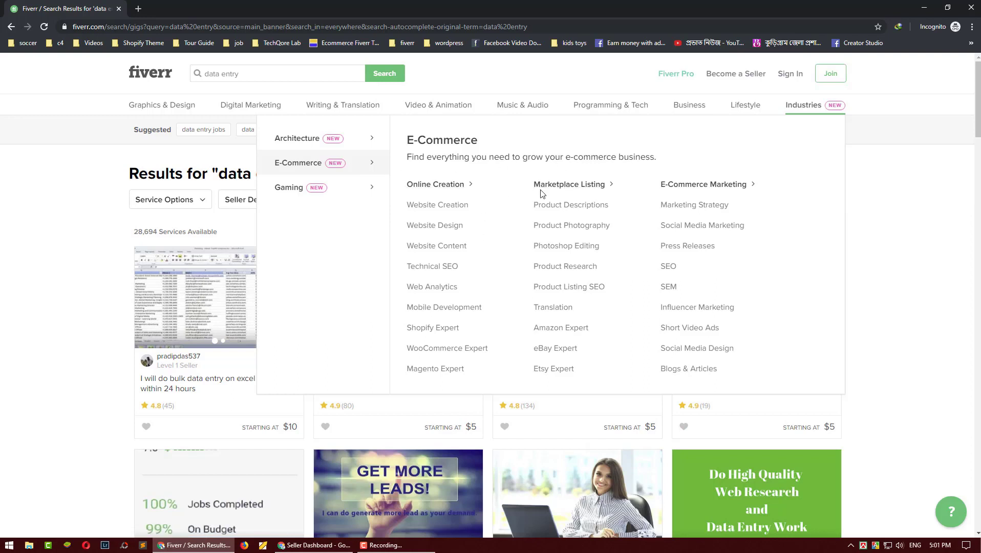
mouse_move(361, 189)
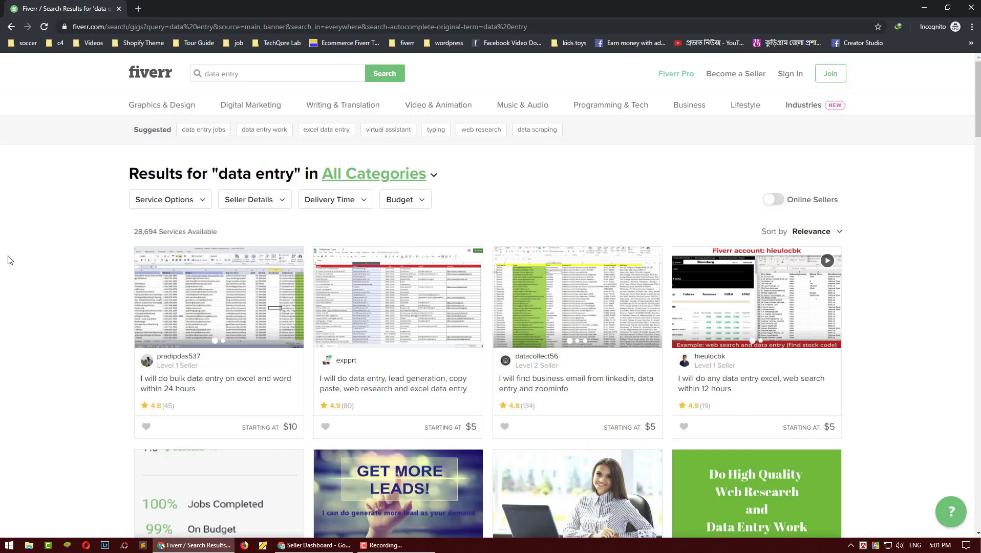
Step: Start a Join Fiverr sign-up with an email address, correcting its rejected name part until it's accepted
click(832, 78)
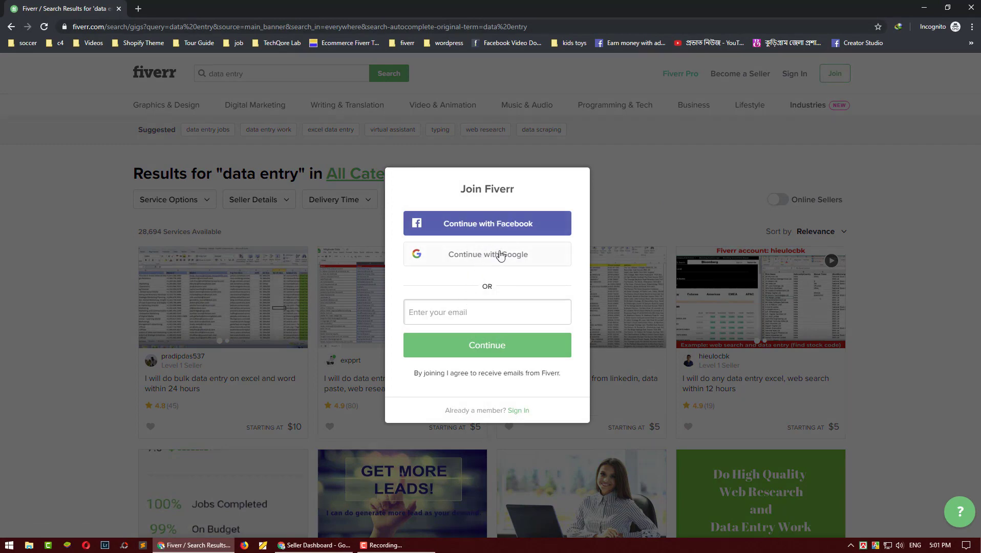
click(467, 309)
click(478, 276)
click(455, 309)
click(448, 345)
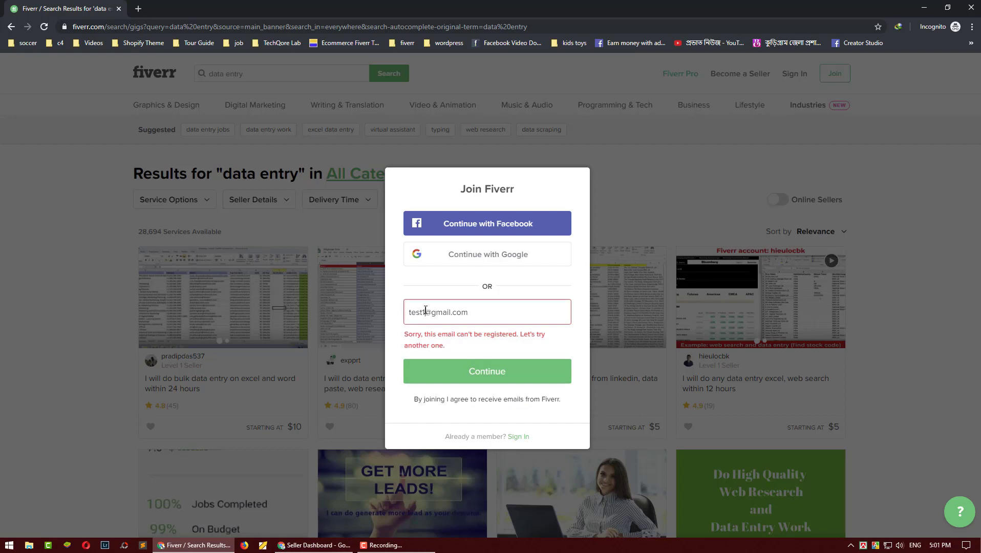
drag(426, 310, 398, 312)
click(456, 372)
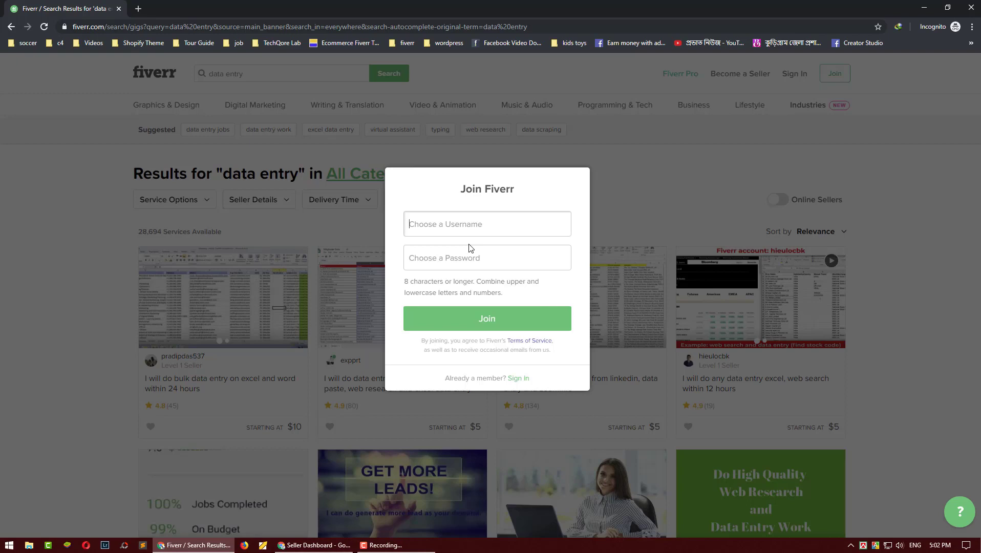
Step: Close the incognito sign-up window and reload the signed-in seller dashboard
click(971, 9)
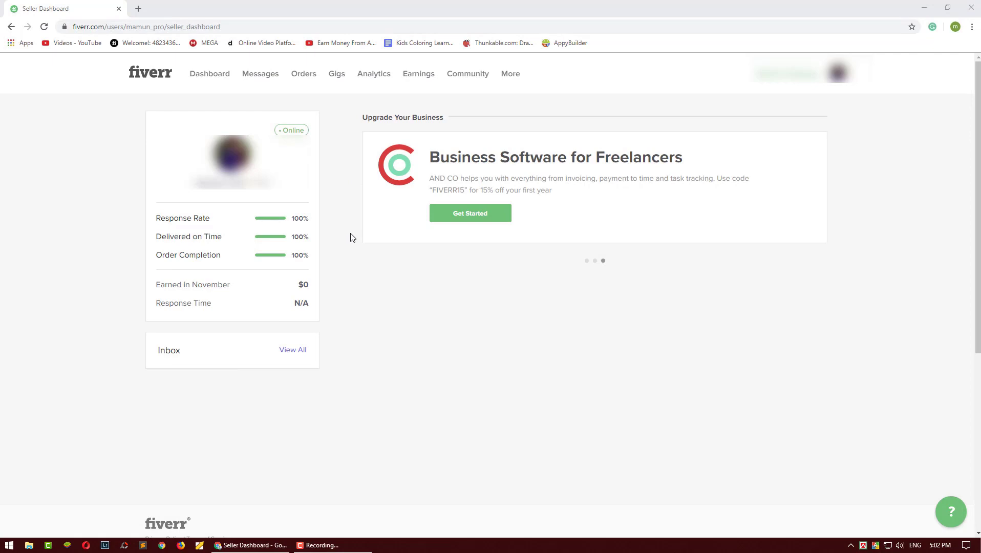
scroll(351, 240, down, 5)
scroll(353, 240, up, 5)
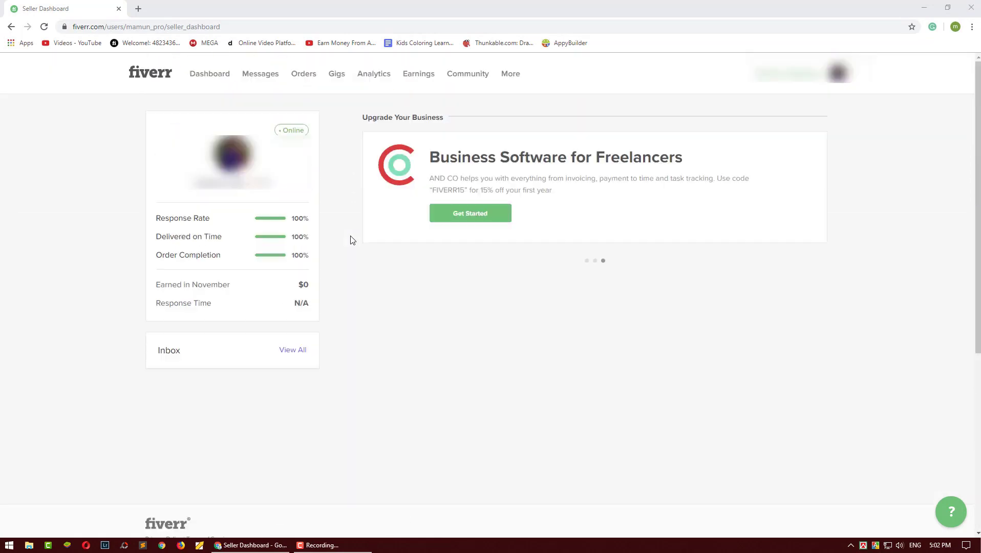
click(215, 77)
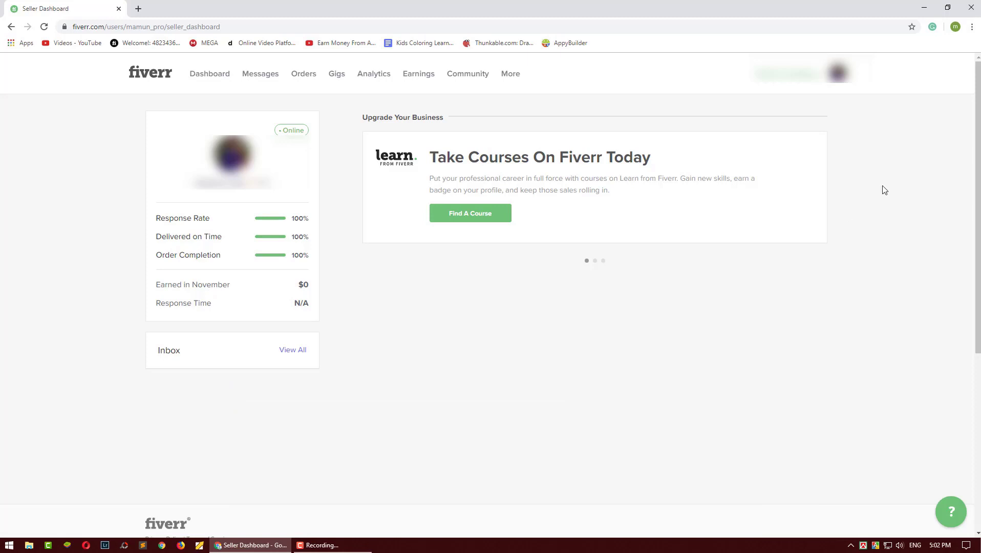
Step: Switch the account to buying mode, then back to selling mode
click(802, 83)
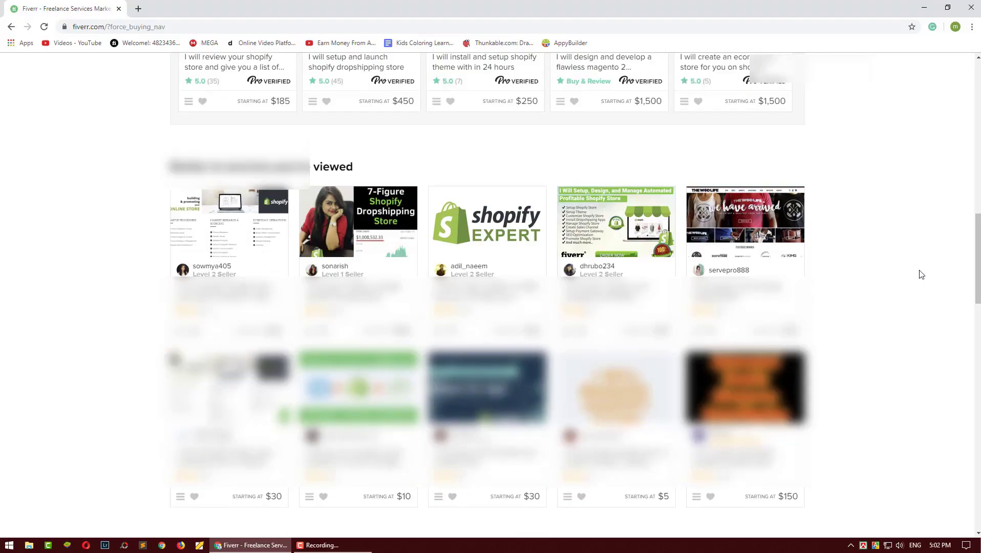
scroll(920, 274, down, 12)
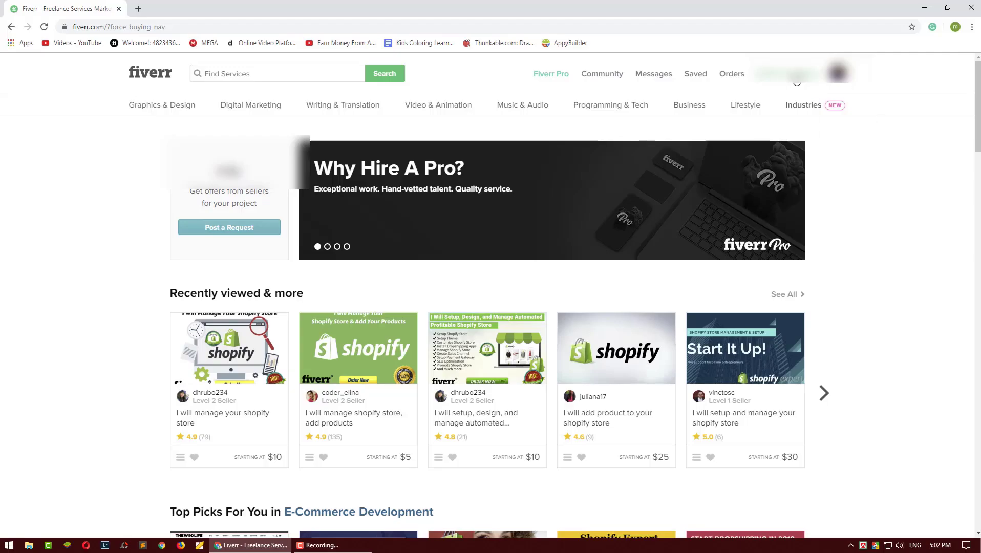
click(793, 77)
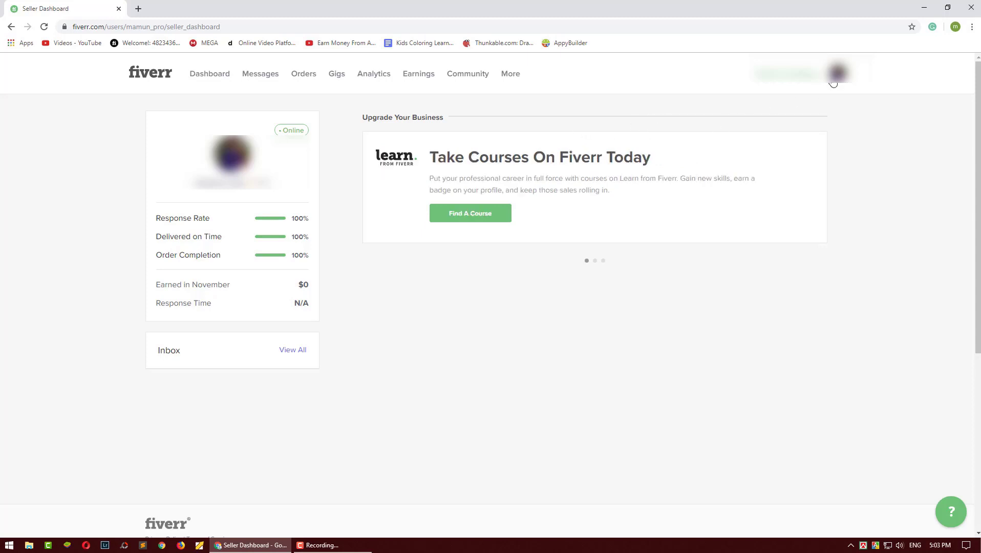
Step: Go to your own seller profile from the avatar menu and view its Active Gigs list
click(837, 74)
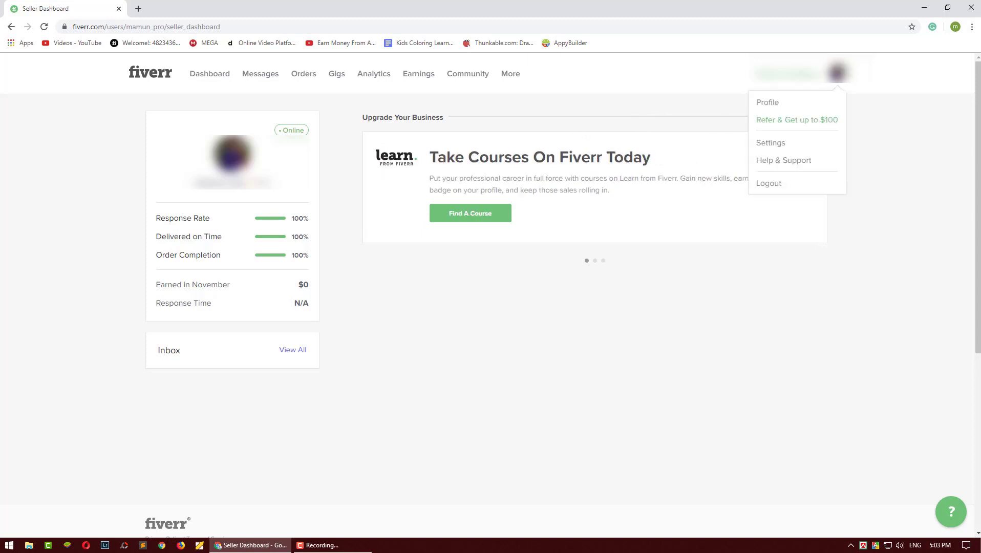
click(772, 102)
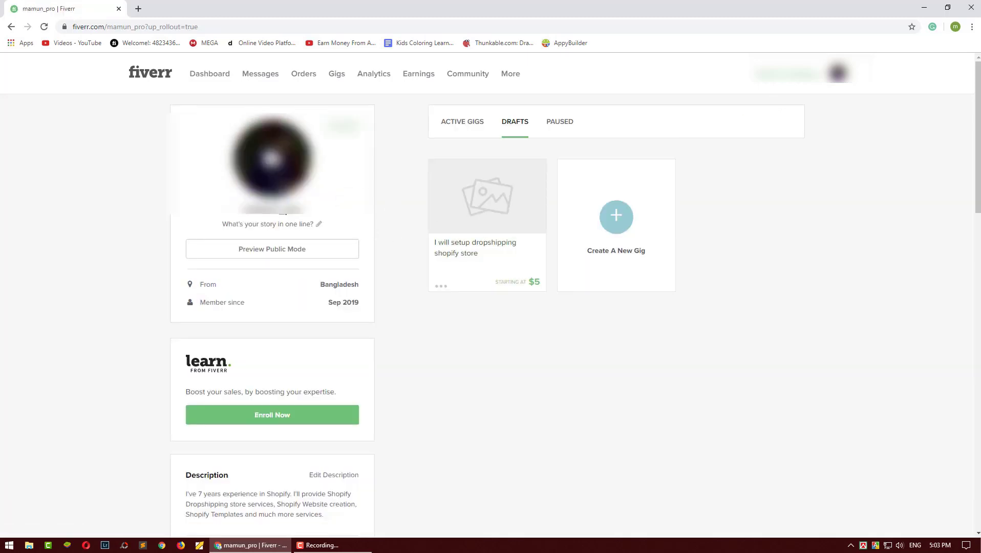
click(454, 122)
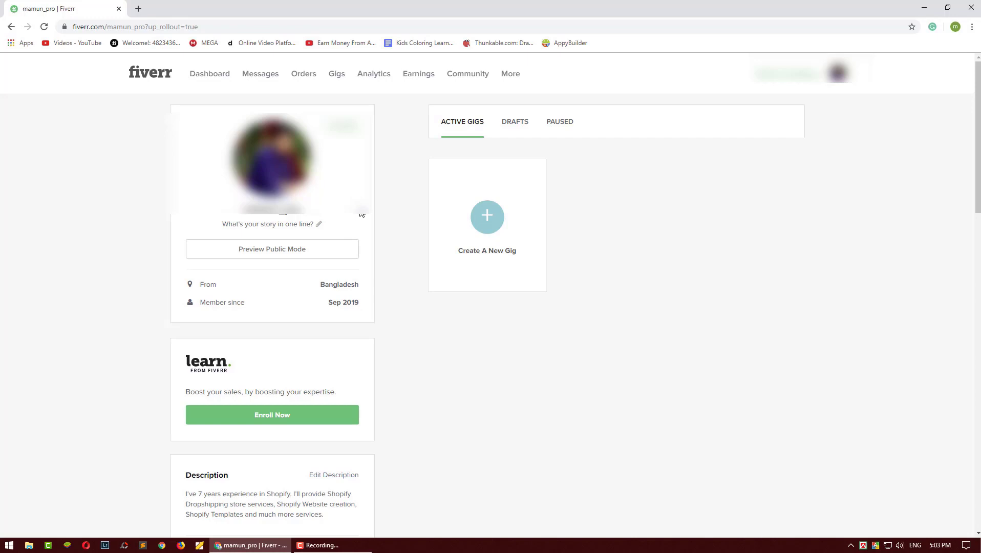
scroll(362, 214, down, 8)
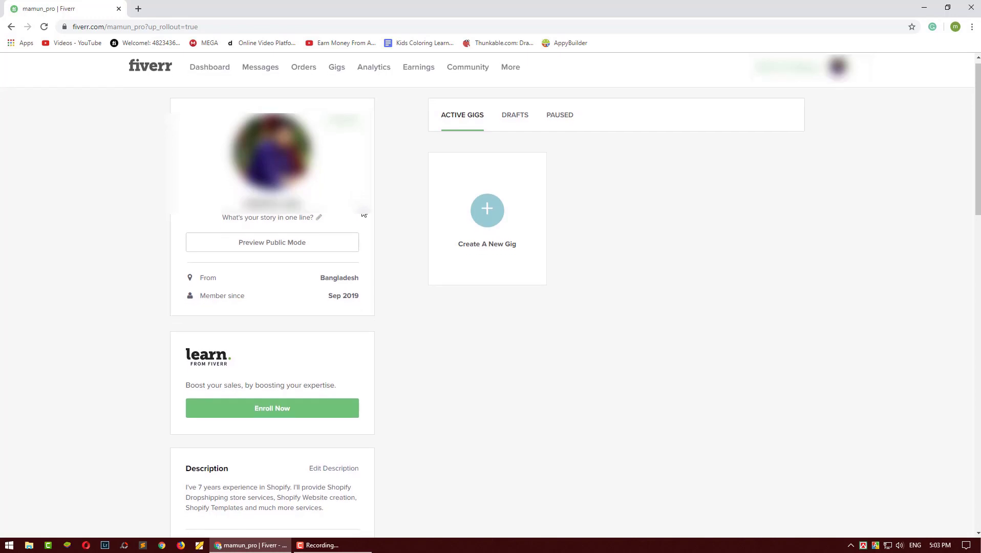
scroll(365, 216, up, 8)
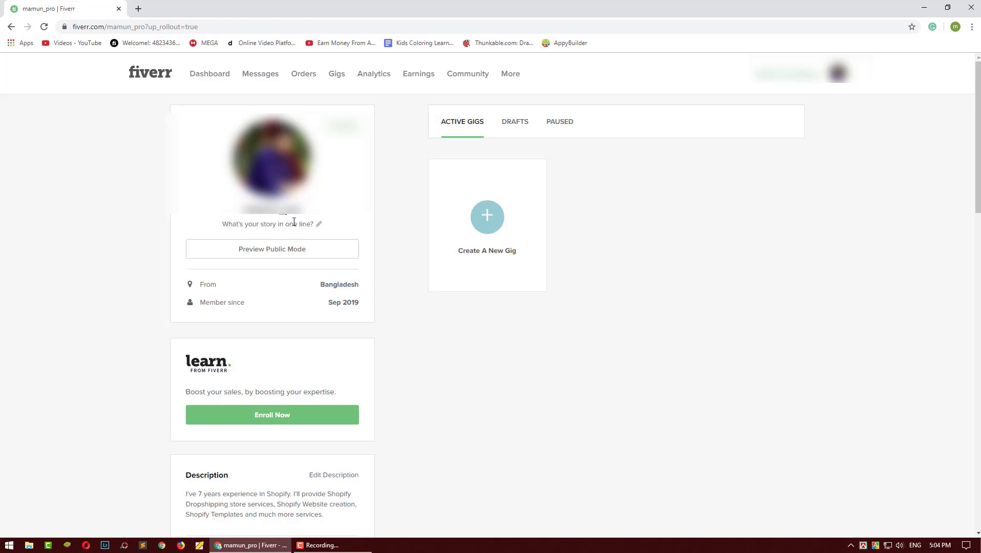
Step: Replace the placeholder tagline with 'Ecommerce Expert', fixing the 'Expet' typo
click(316, 227)
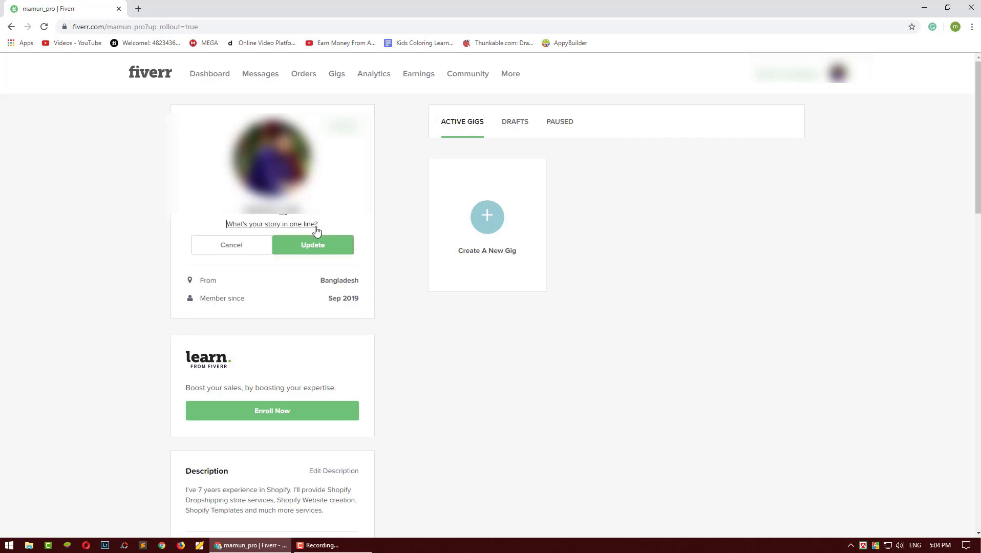
triple_click(272, 226)
key(BackSpace)
text(Ecommerce Expet)
key(BackSpace)
text(rt)
Step: Drop the rejected hyphen from 'E-commerce' and save the tagline as 'Ecommerce Expert'
right_click(262, 223)
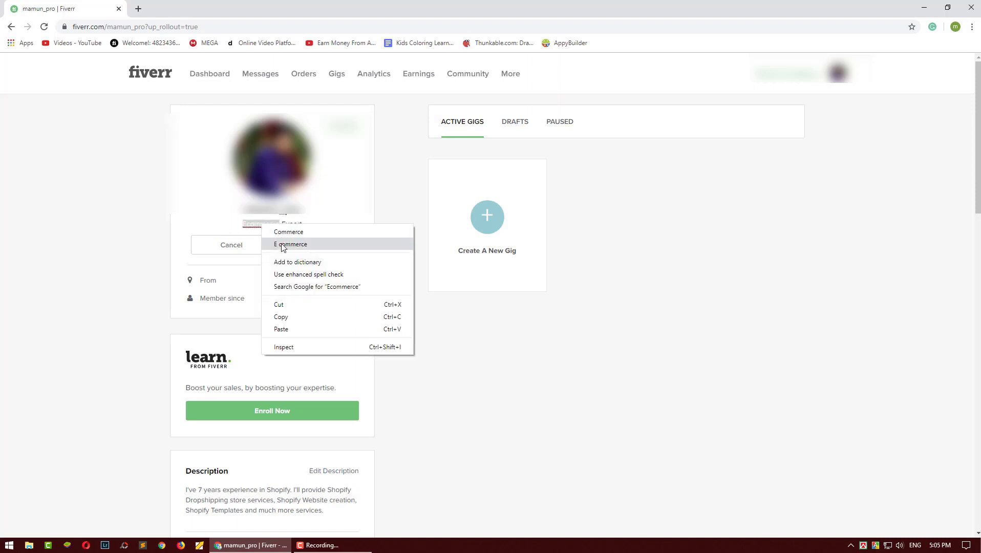
click(284, 244)
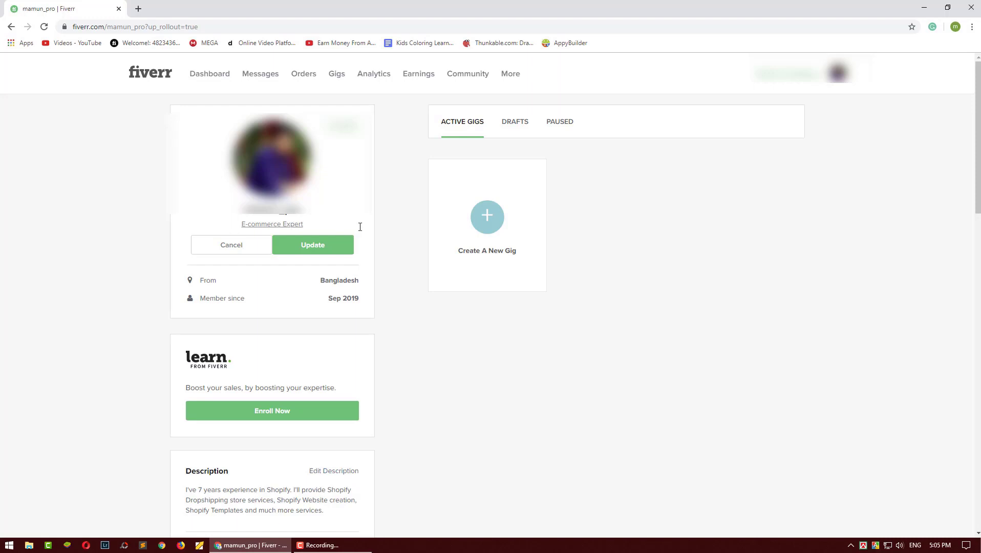
click(339, 251)
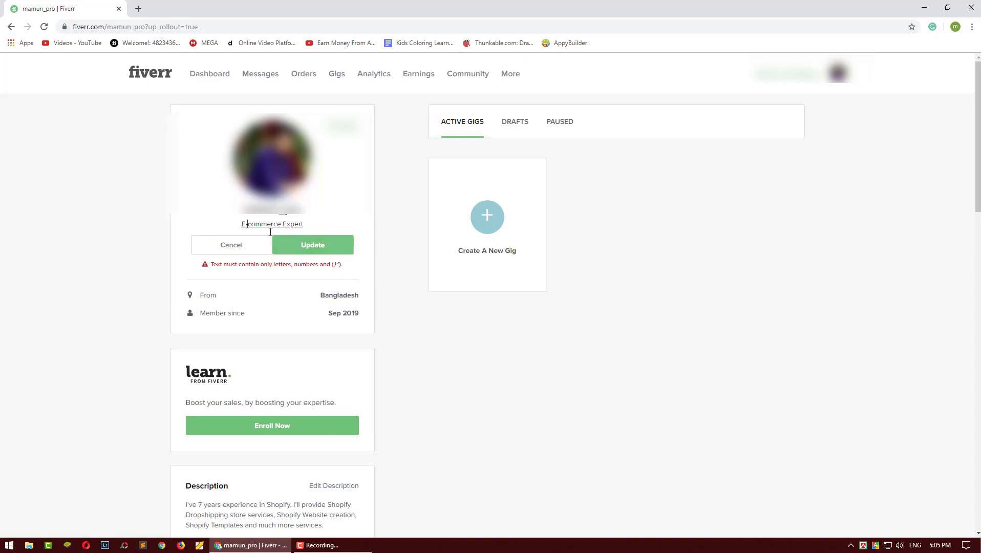
click(246, 226)
key(BackSpace)
click(279, 250)
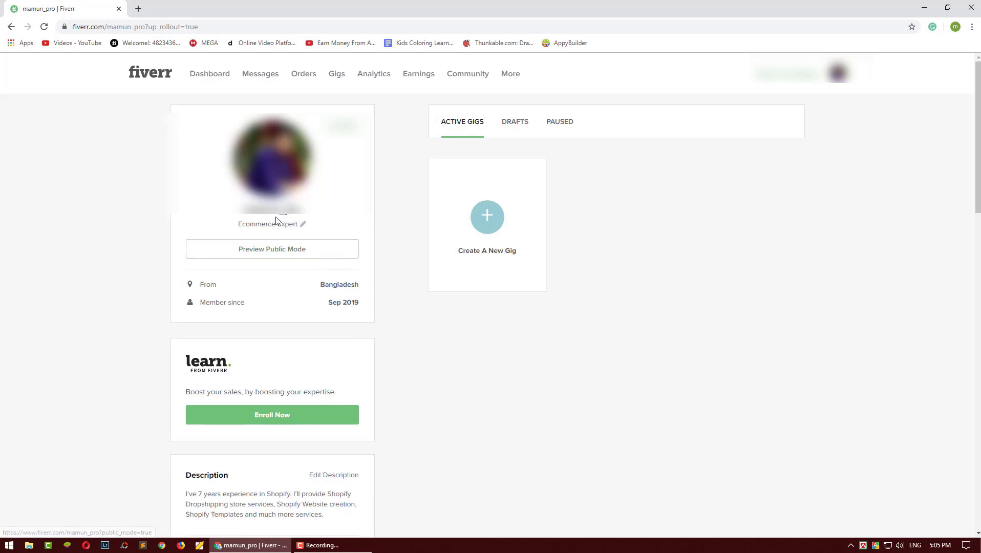
Step: Begin the profile description with a sentence giving your name and saying you're from Bangladesh, then save it
scroll(271, 292, down, 5)
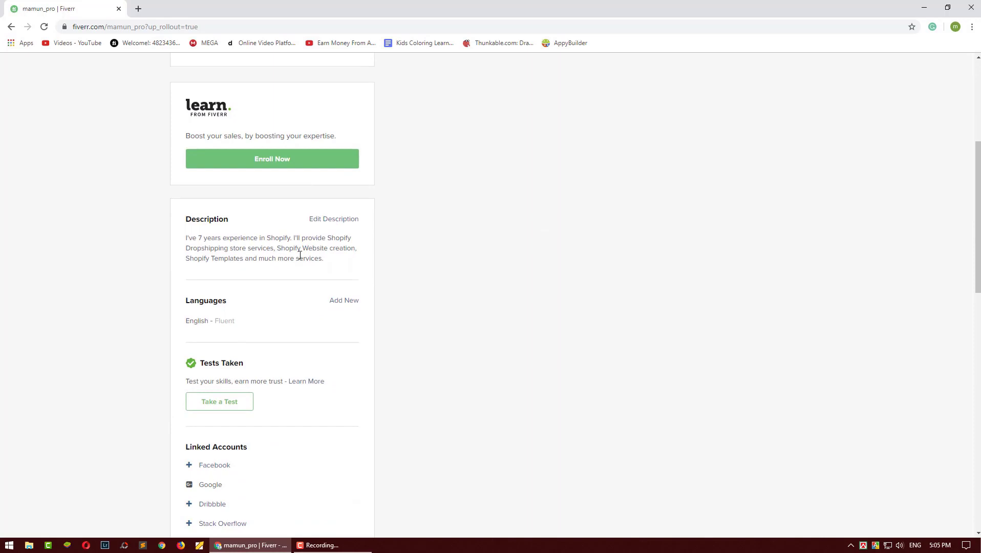
click(342, 222)
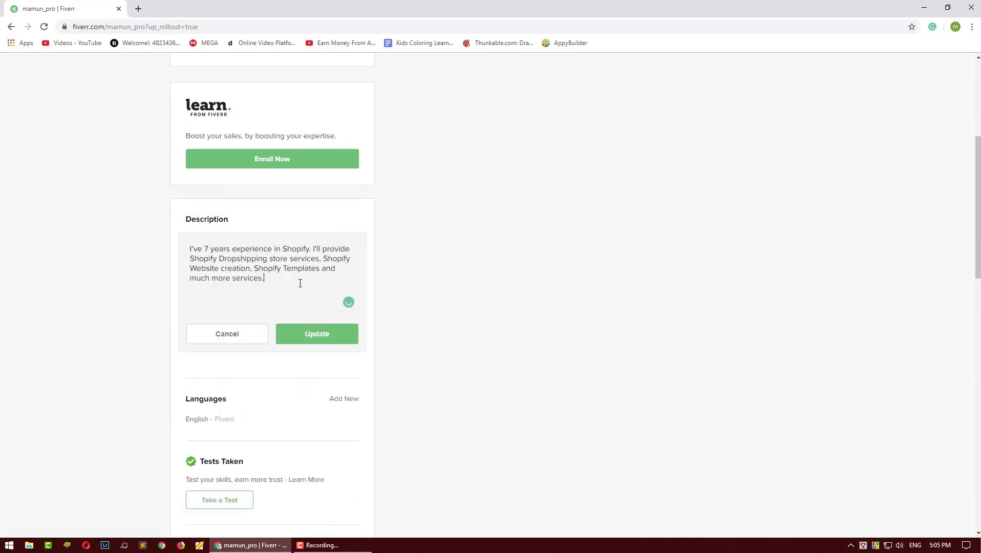
click(248, 337)
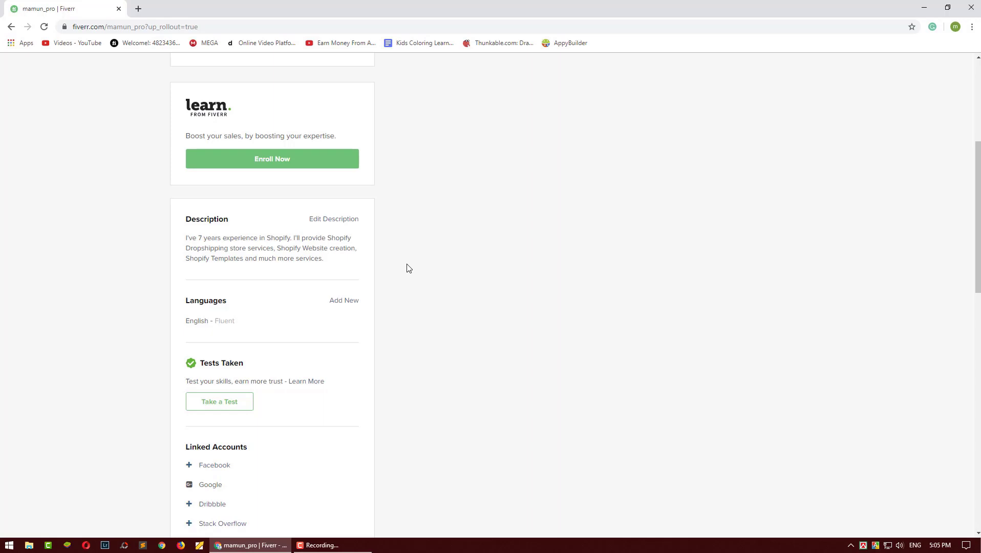
click(351, 221)
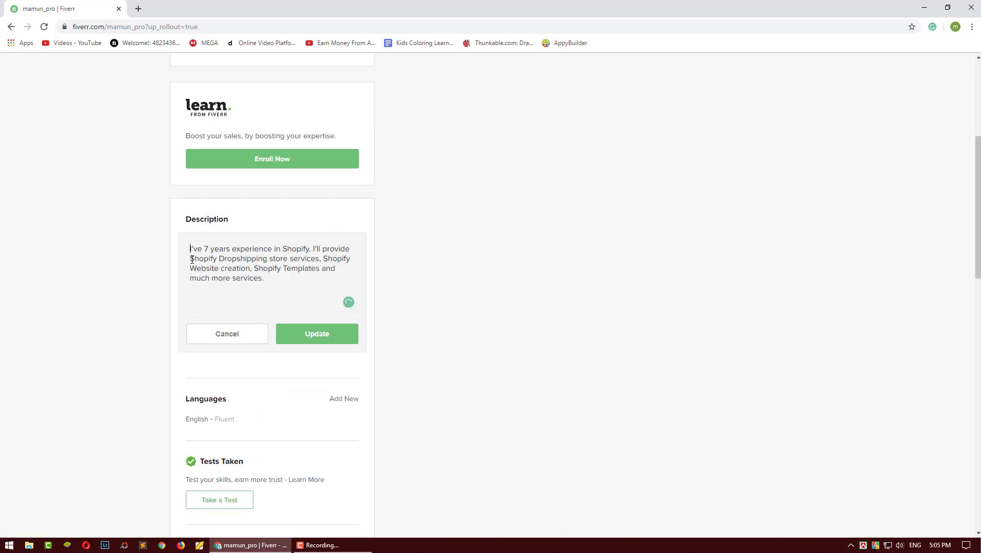
text(I'm Al )
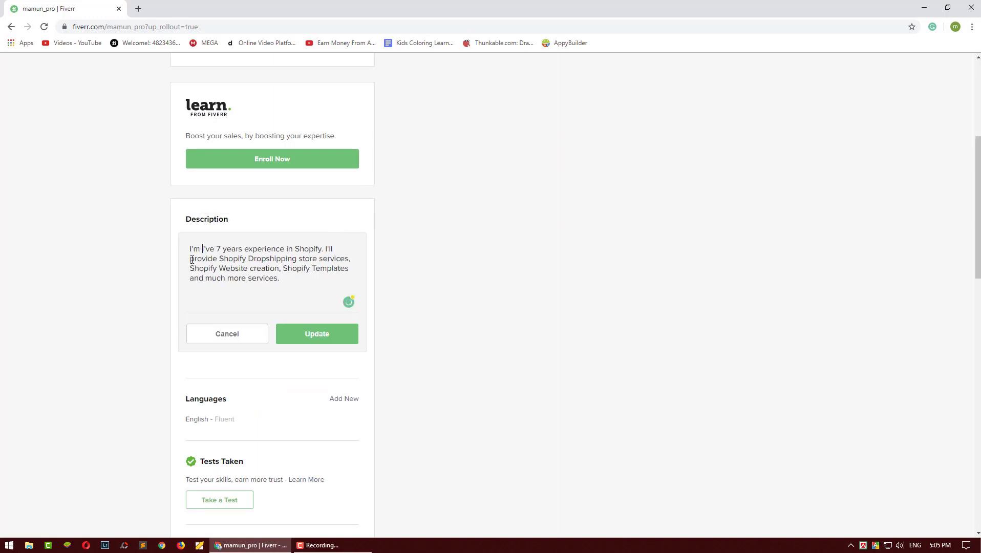
text(Mamun from Ban)
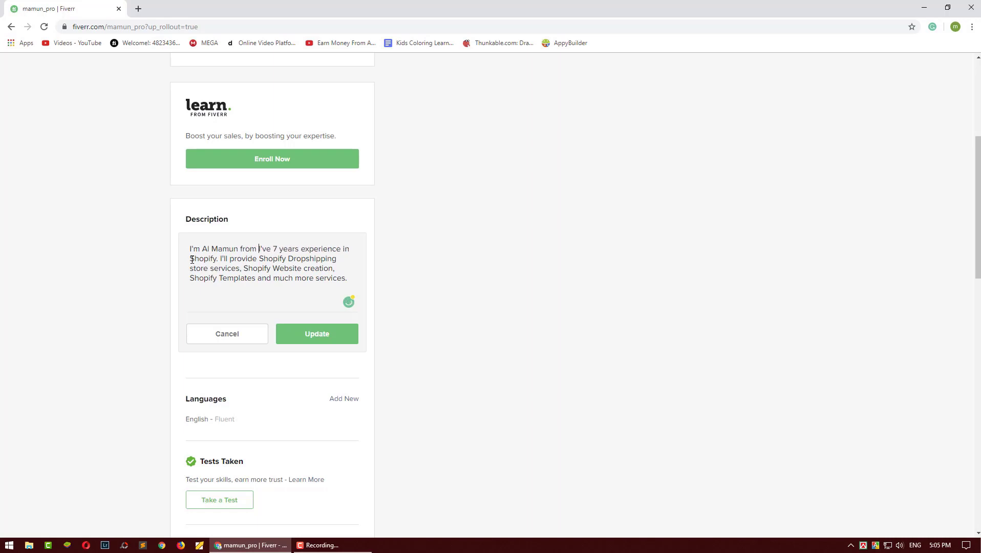
text(gladesh.)
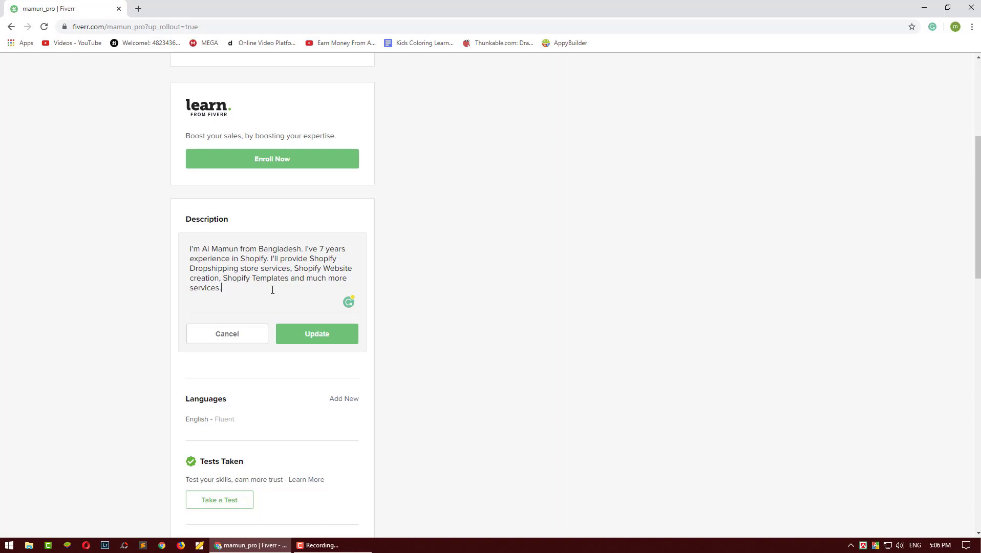
click(311, 338)
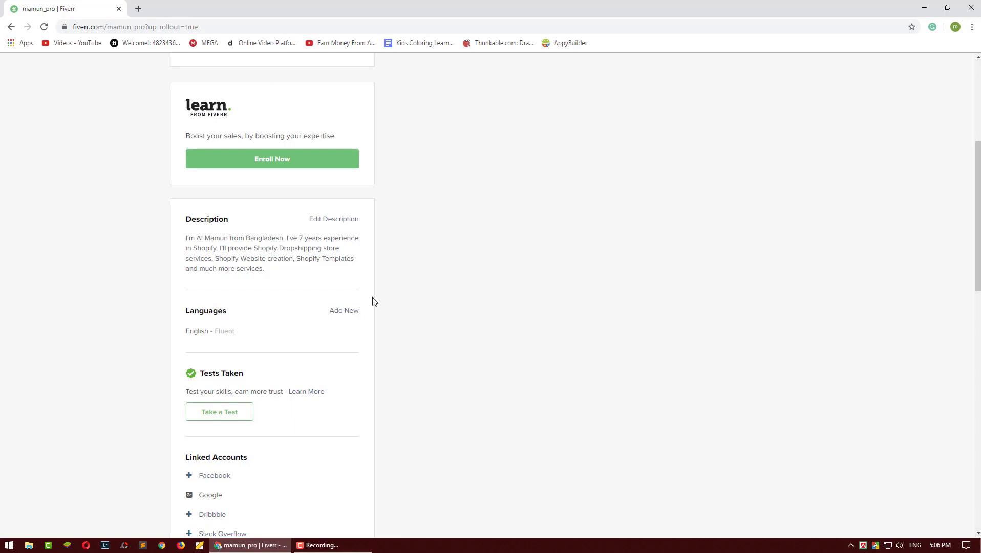
Step: Add Bengali to the profile languages at Native/Bilingual level
click(343, 312)
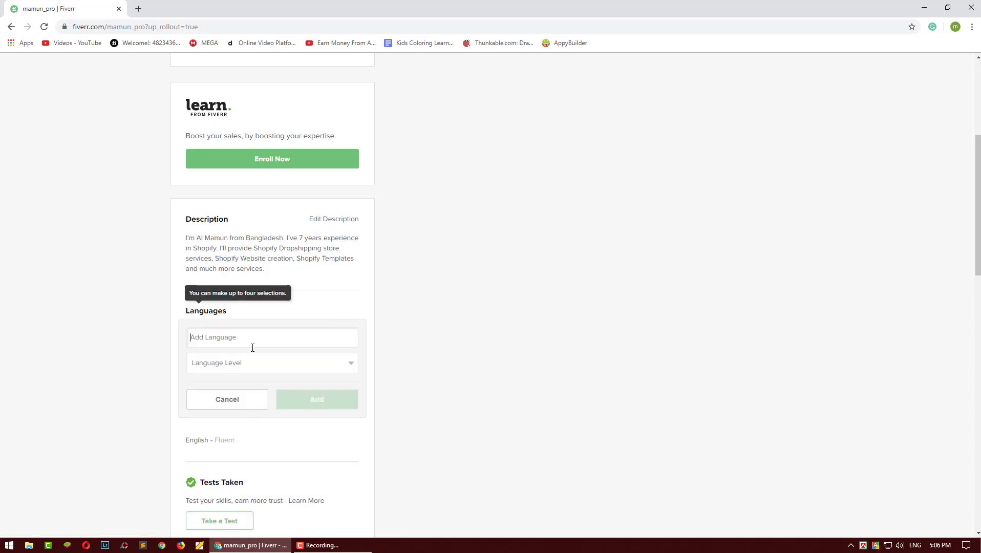
text(Bang)
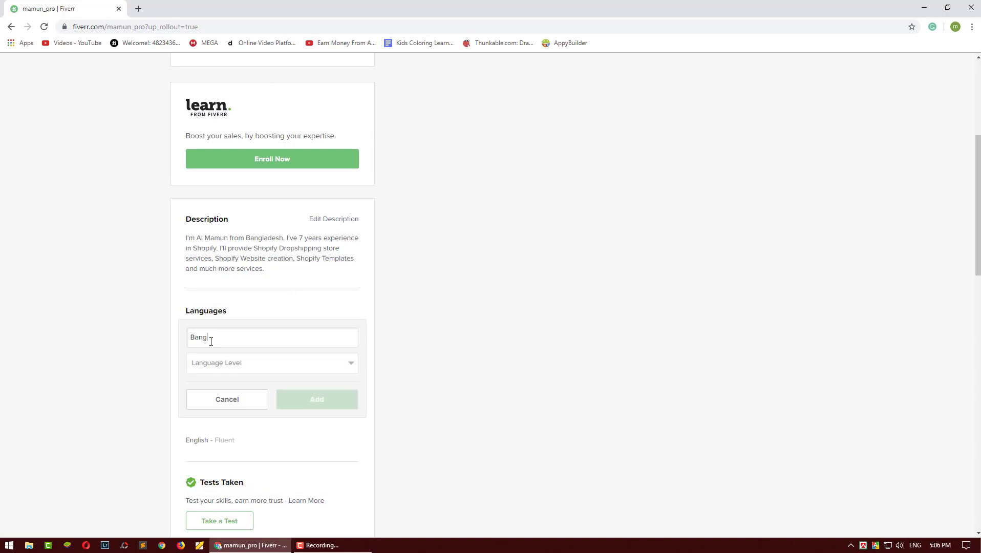
key(BackSpace)
key(BackSpace)
key(BackSpace)
text(e)
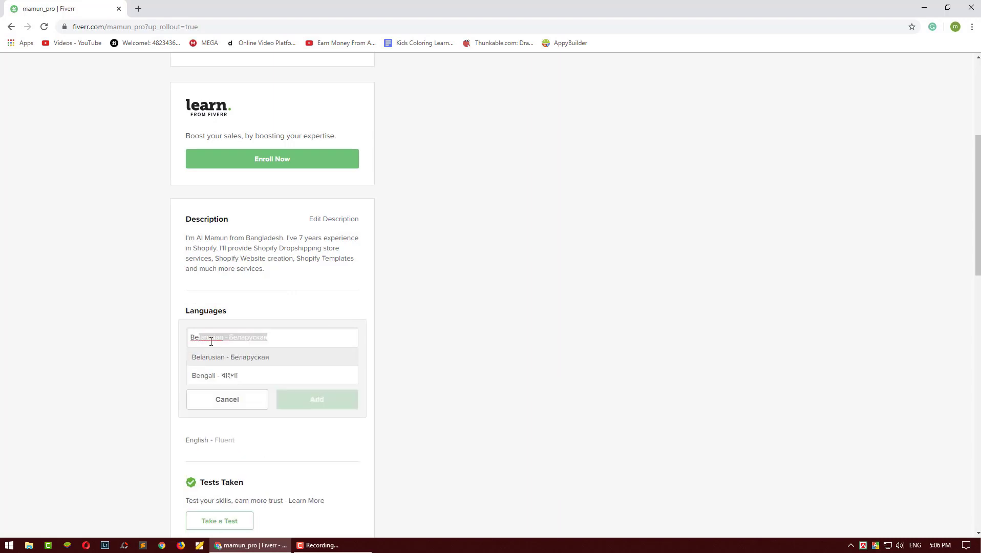
click(230, 377)
click(241, 363)
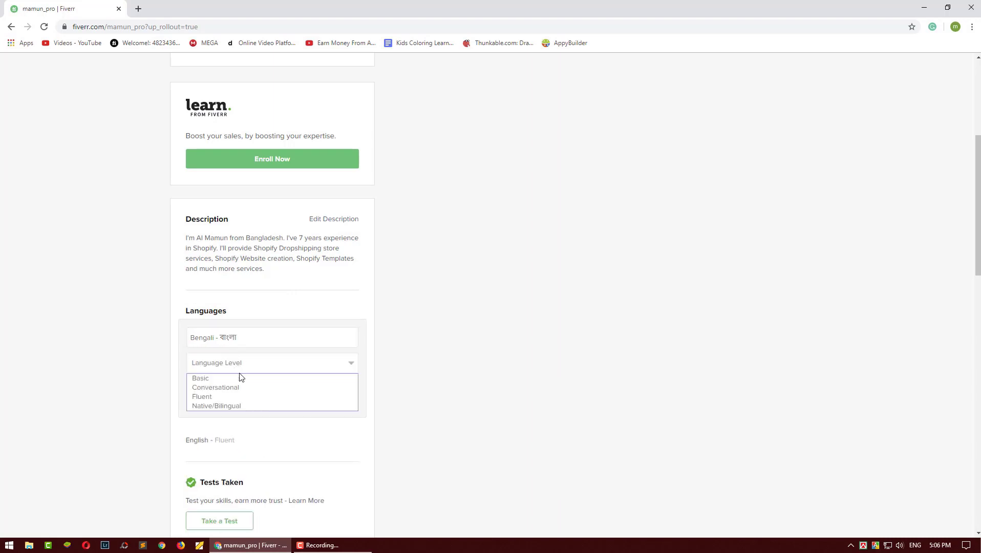
click(240, 406)
click(287, 401)
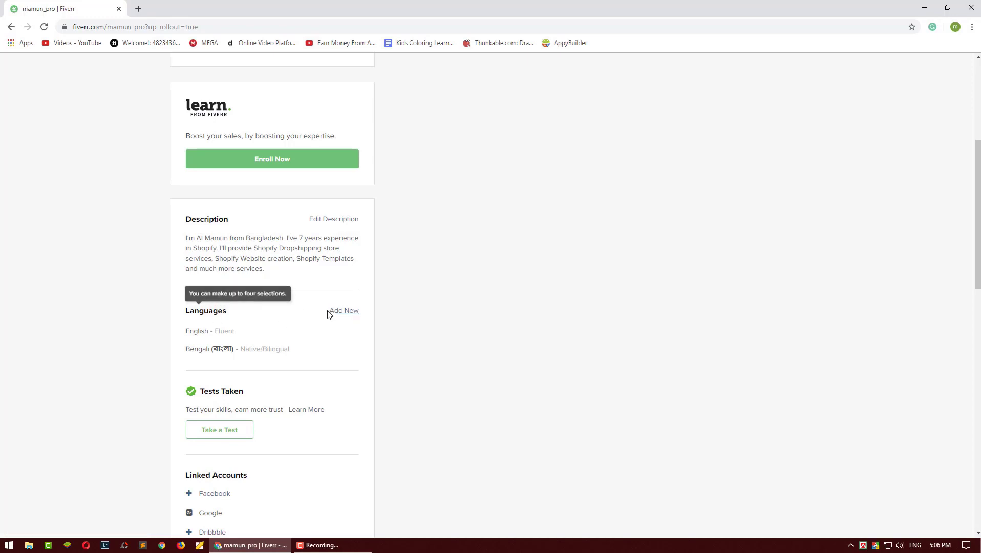
scroll(342, 317, down, 3)
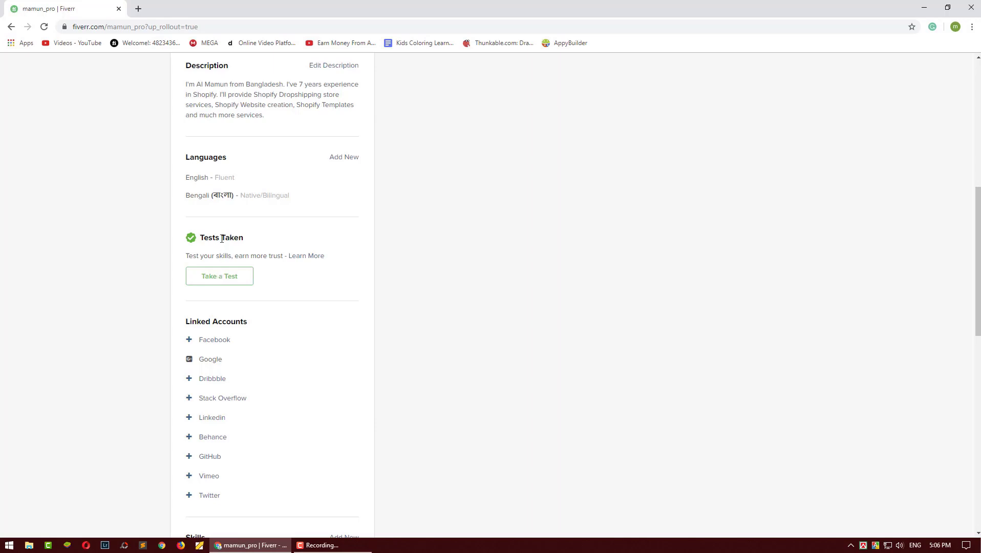
click(219, 280)
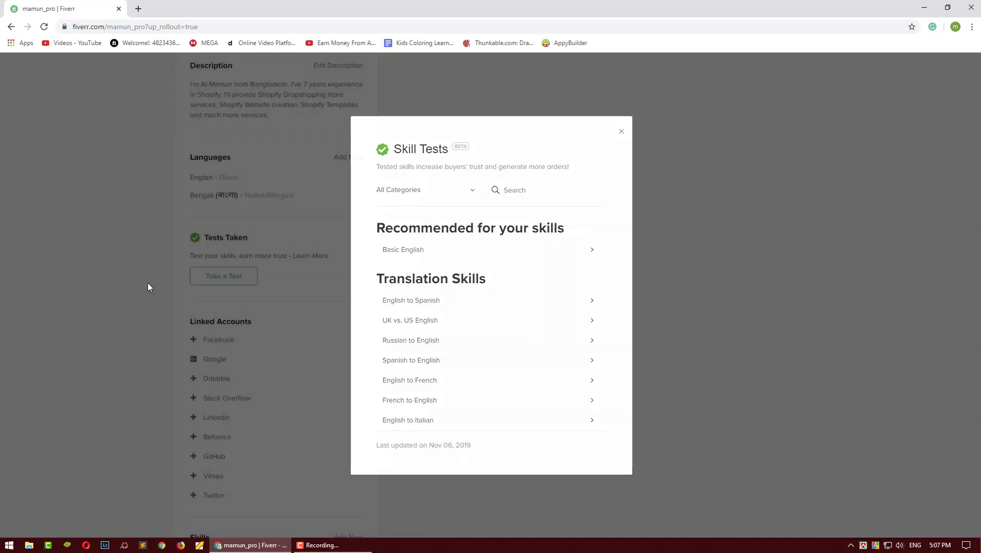
click(147, 284)
click(217, 274)
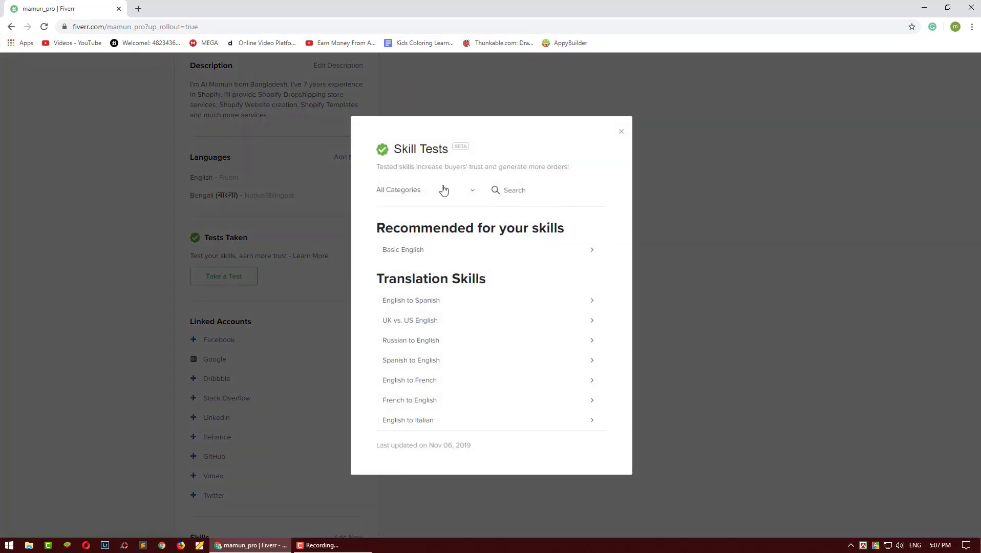
scroll(446, 276, down, 5)
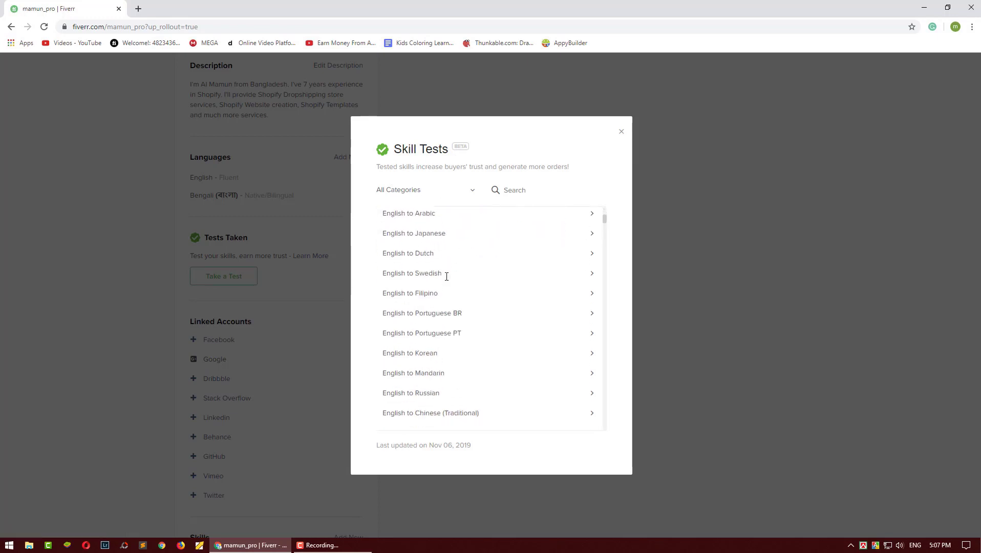
scroll(446, 277, down, 20)
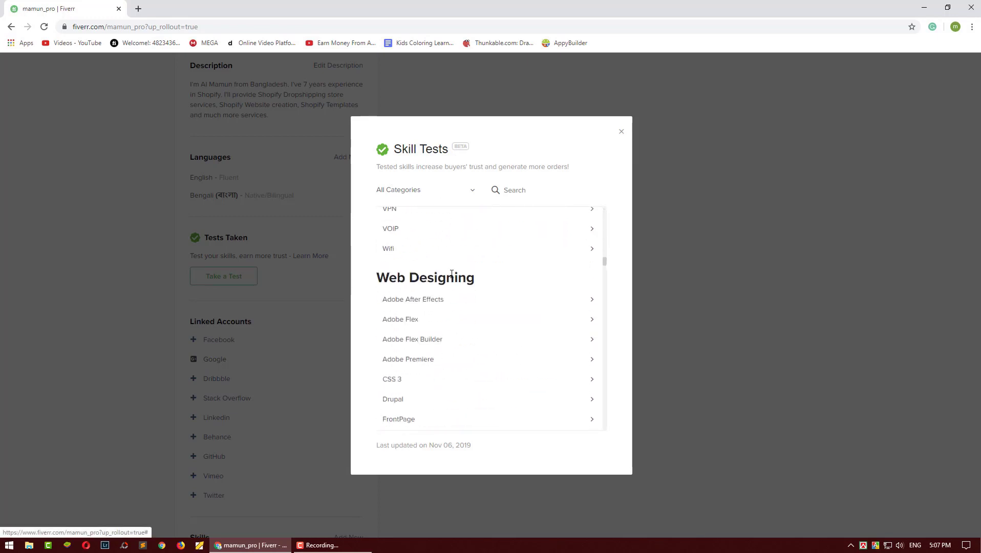
scroll(451, 274, up, 20)
scroll(446, 250, up, 1)
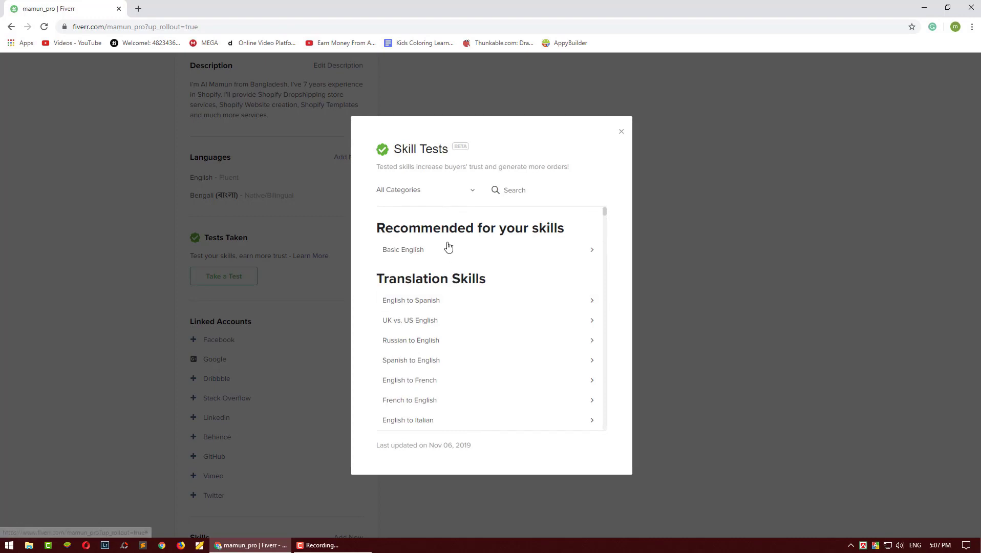
scroll(449, 277, down, 5)
scroll(448, 279, down, 9)
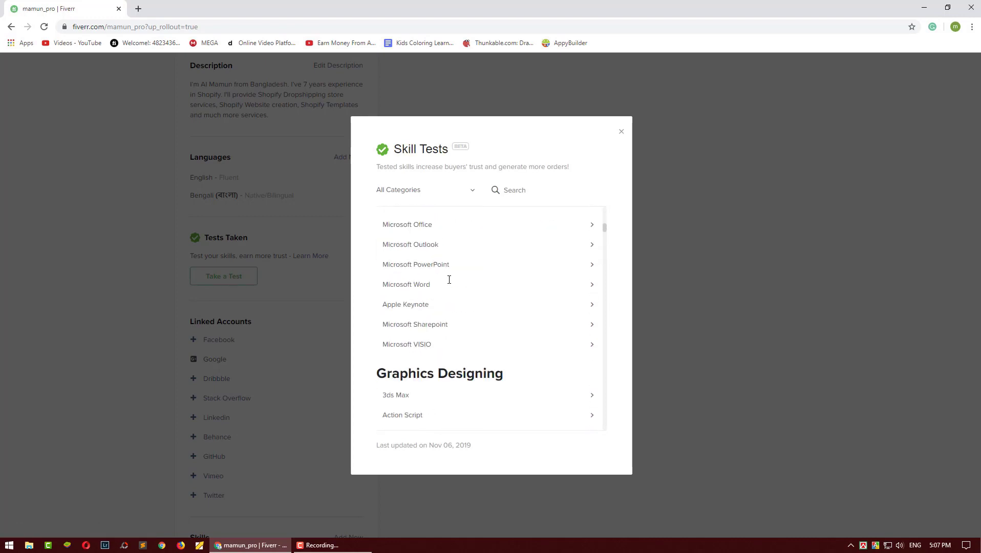
scroll(449, 282, up, 7)
scroll(450, 284, up, 5)
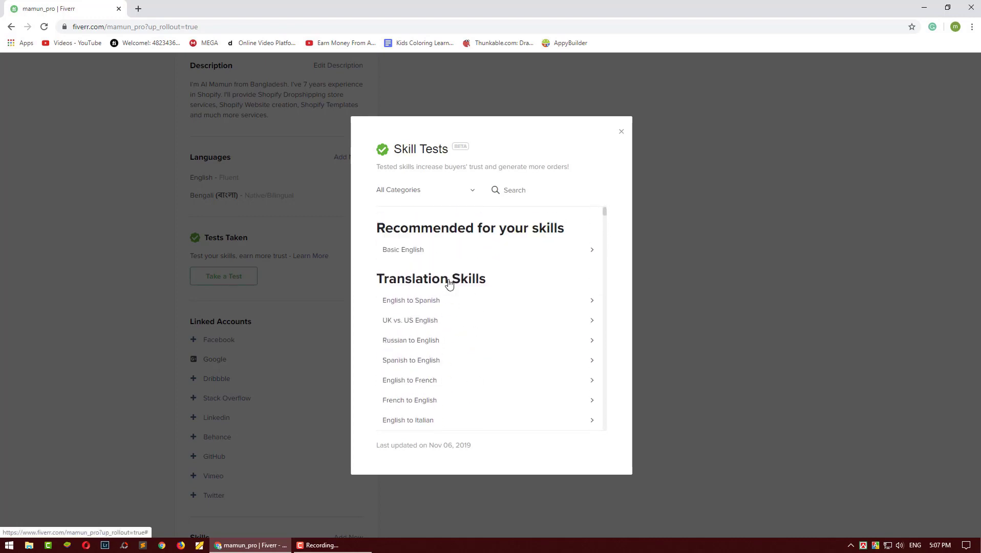
click(526, 184)
text(data)
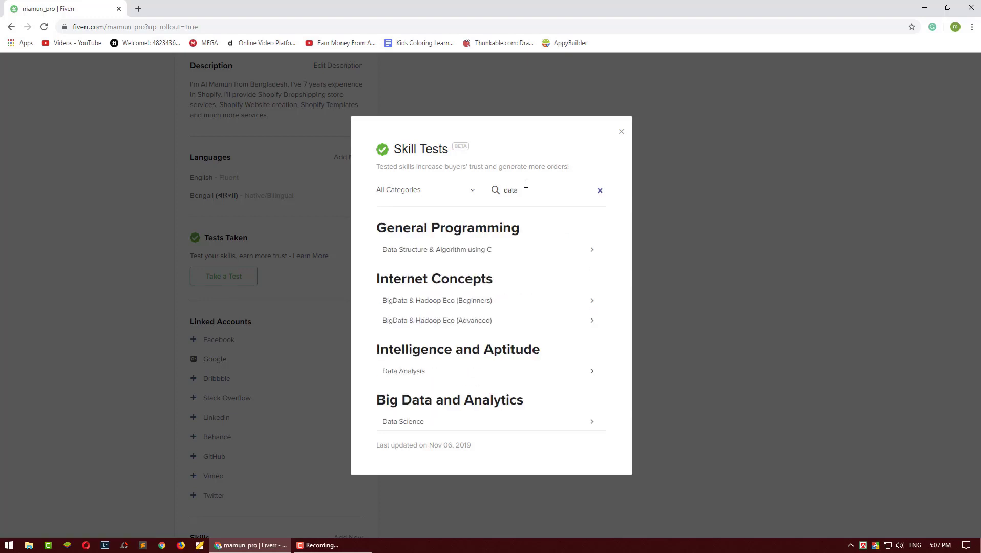
scroll(475, 353, down, 3)
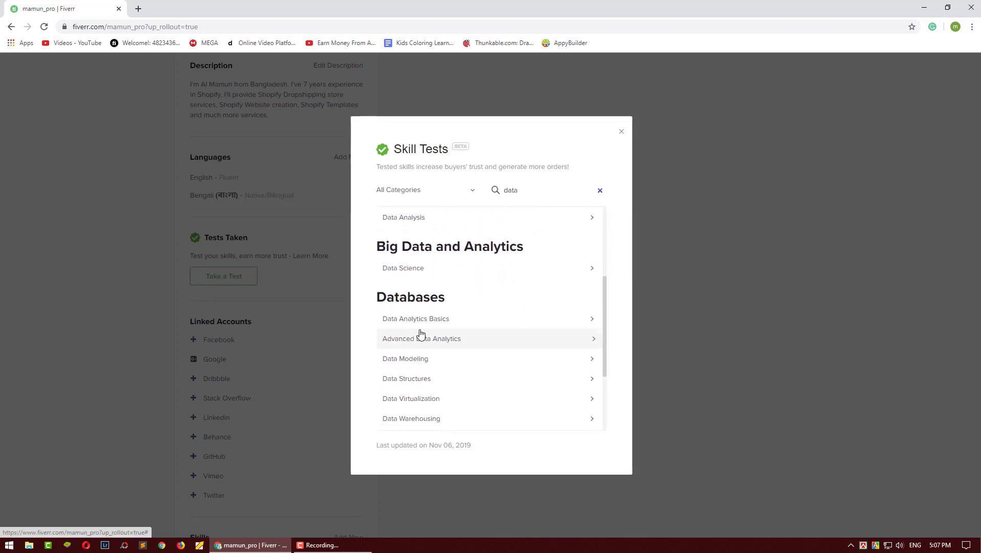
scroll(420, 334, down, 2)
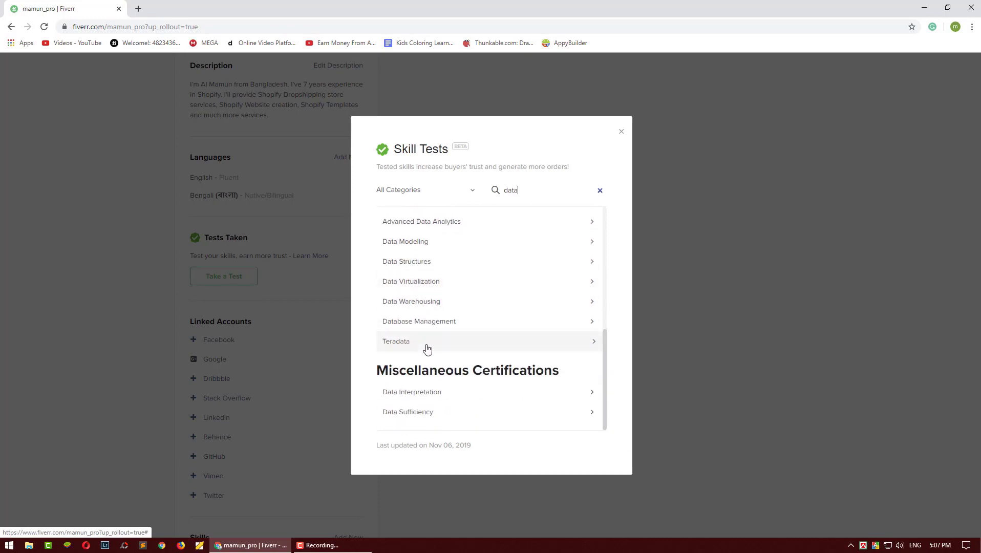
scroll(428, 349, up, 5)
double_click(511, 185)
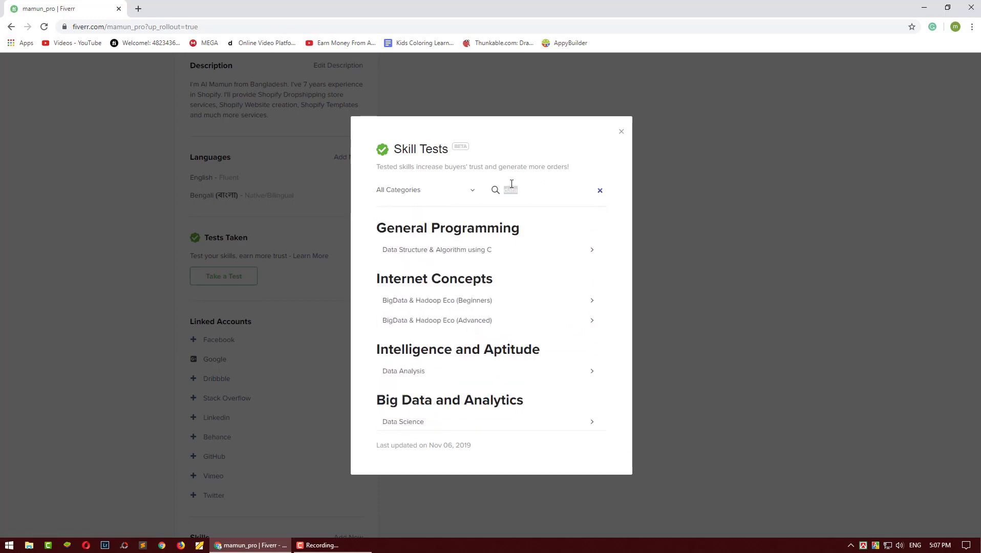
text(wordpre)
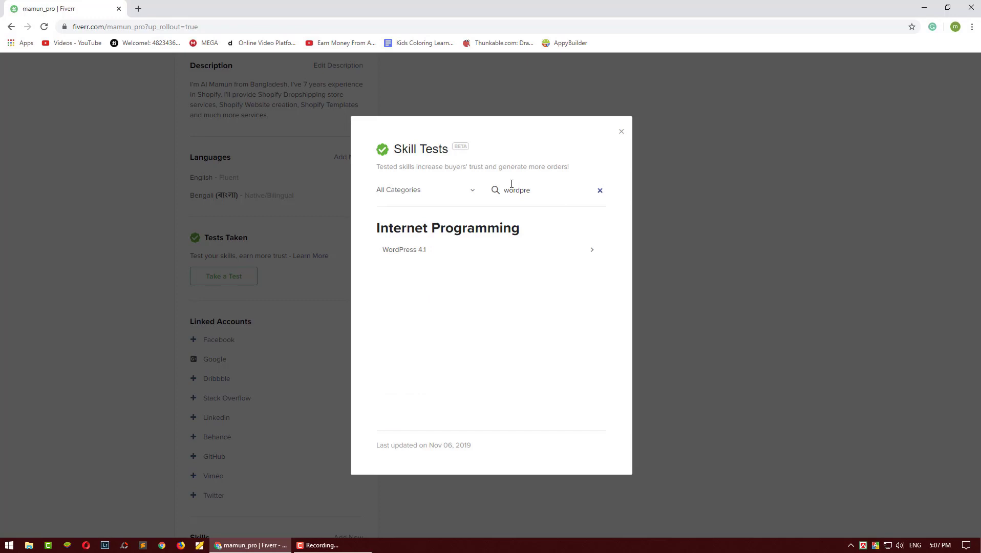
click(622, 131)
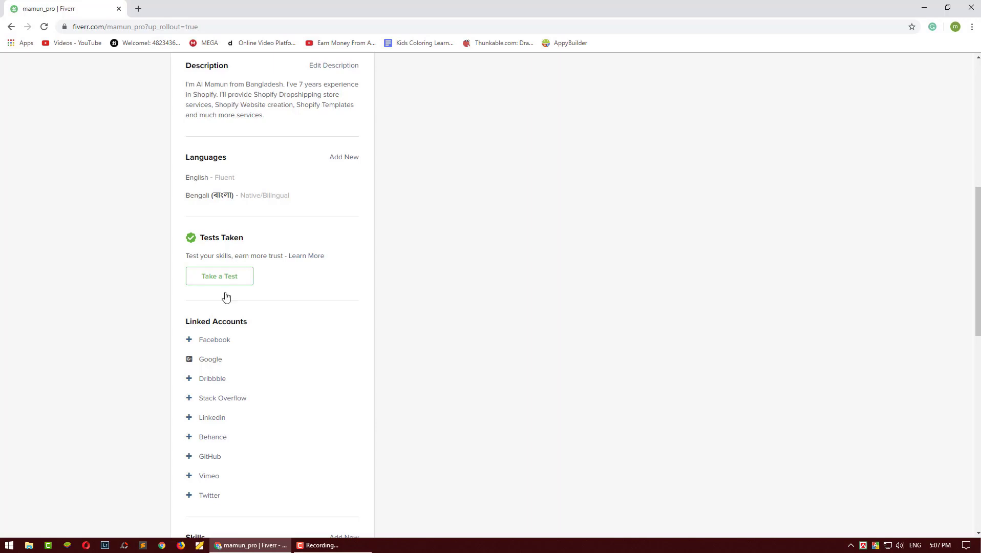
scroll(243, 309, down, 1)
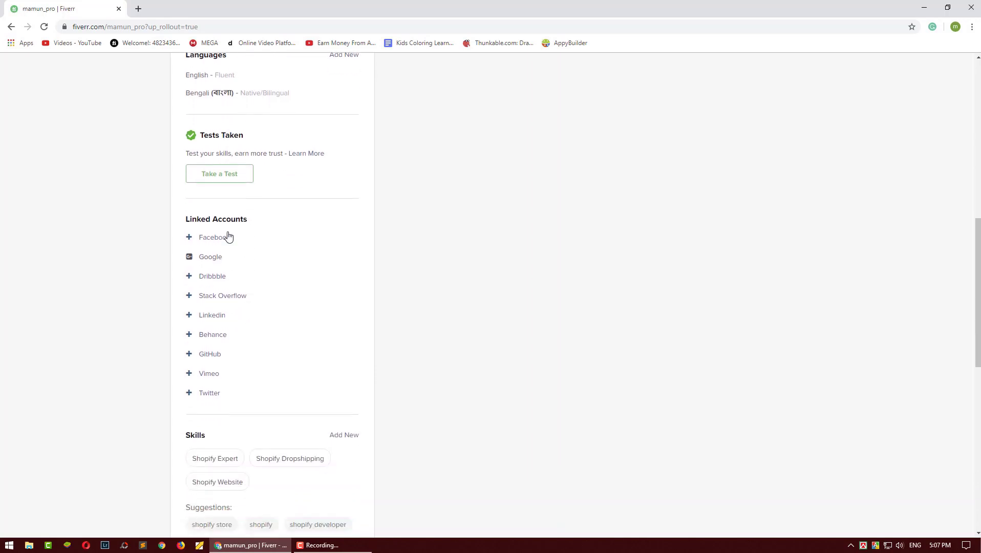
mouse_move(206, 219)
right_click(204, 382)
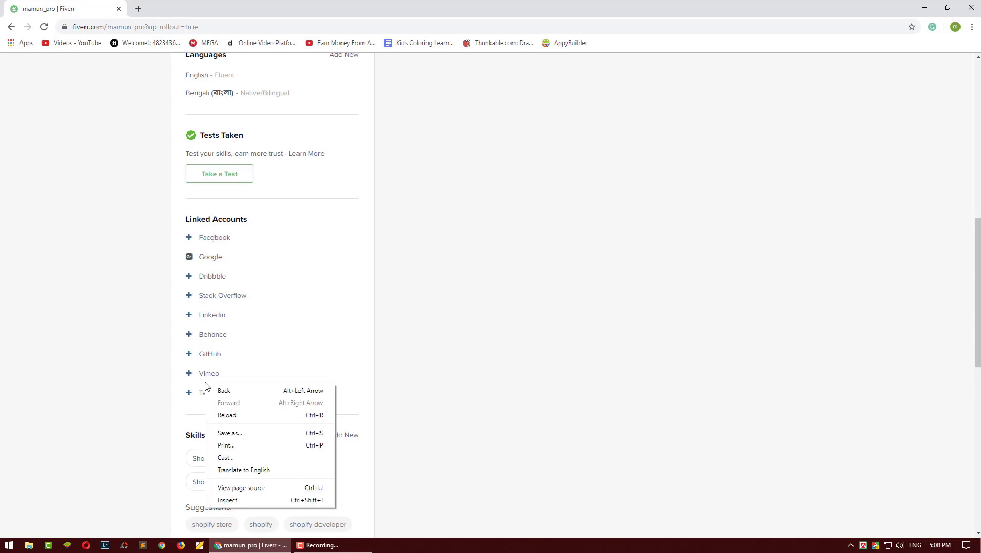
click(422, 321)
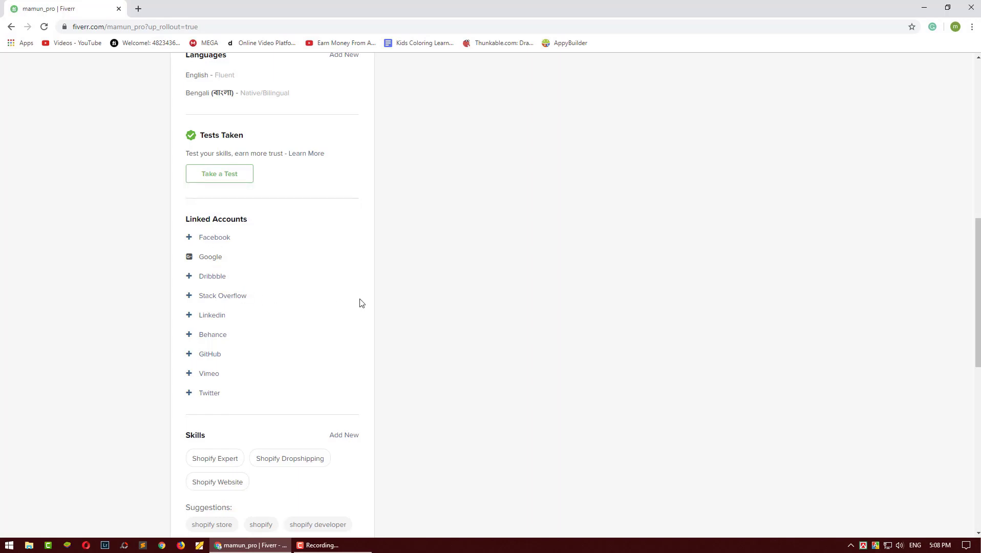
scroll(358, 301, down, 4)
scroll(351, 285, up, 1)
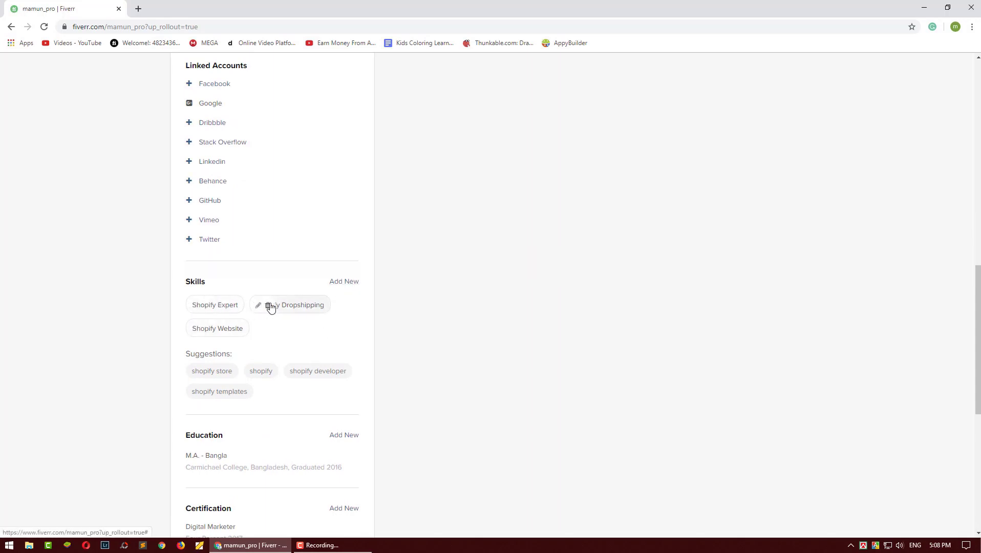
Step: Add Shopify Store to the profile skills at Expert level
click(217, 378)
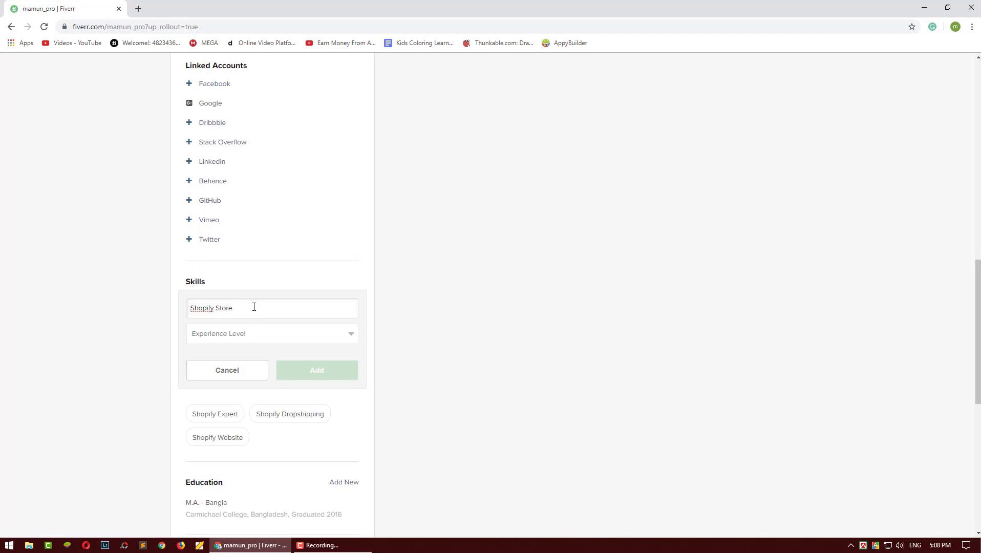
click(246, 336)
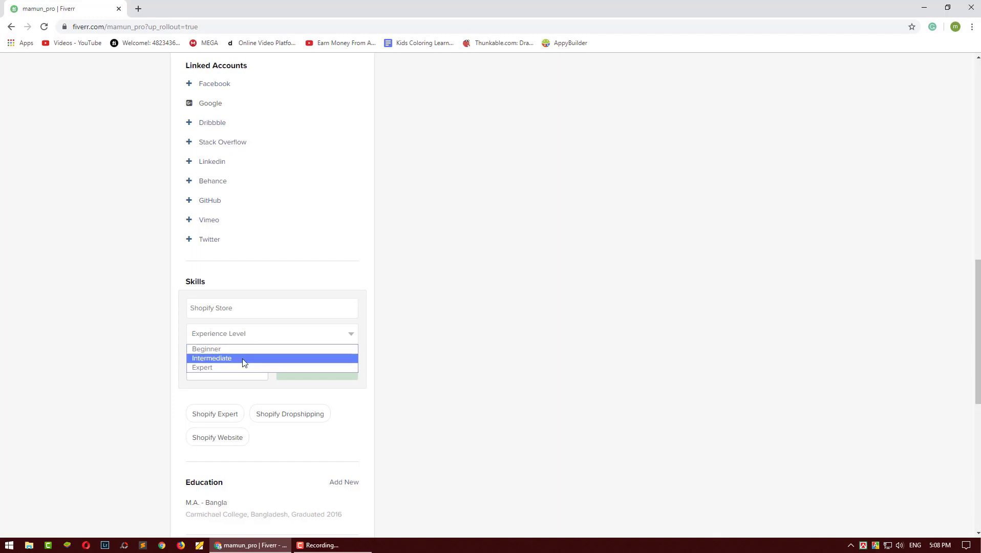
click(244, 368)
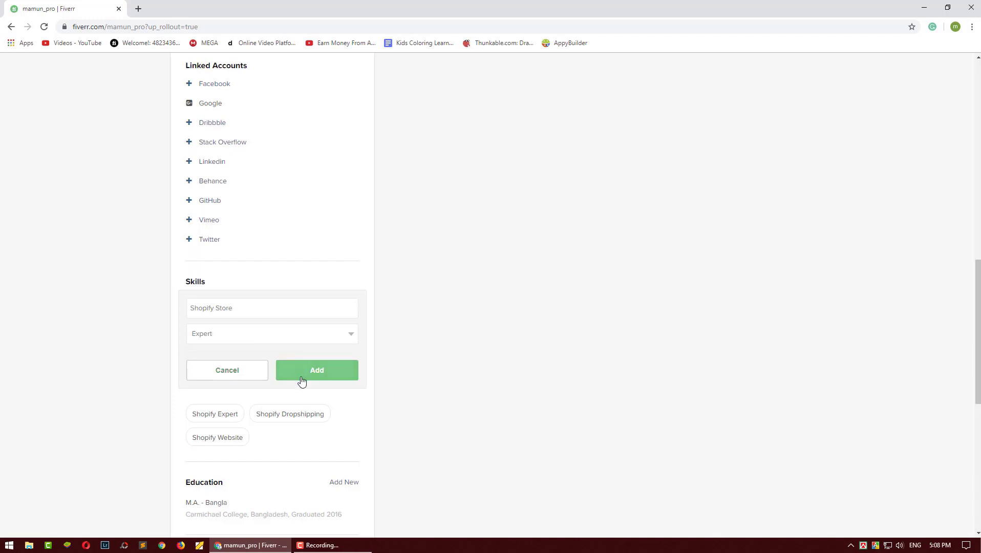
click(301, 371)
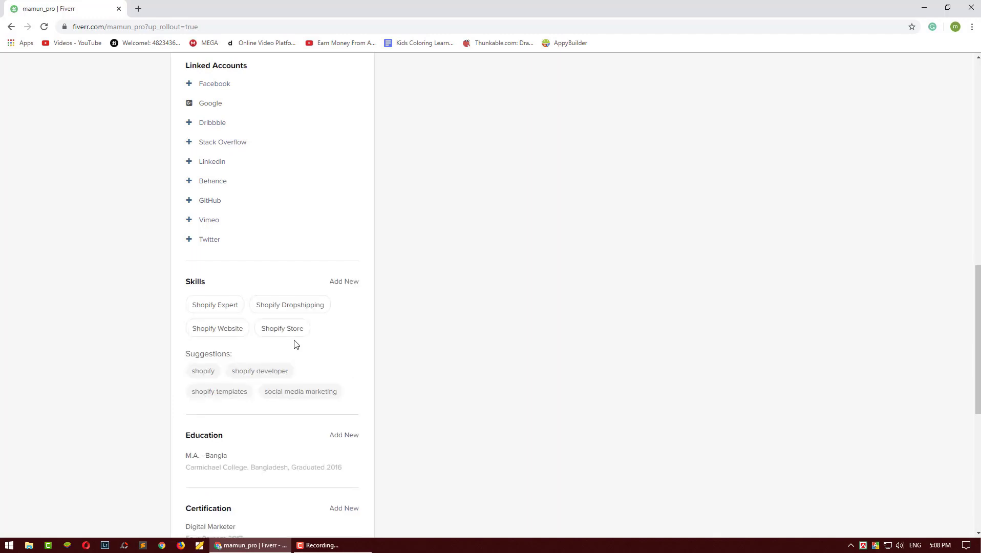
Step: Add Product Research as another skill with a chosen experience level
click(338, 282)
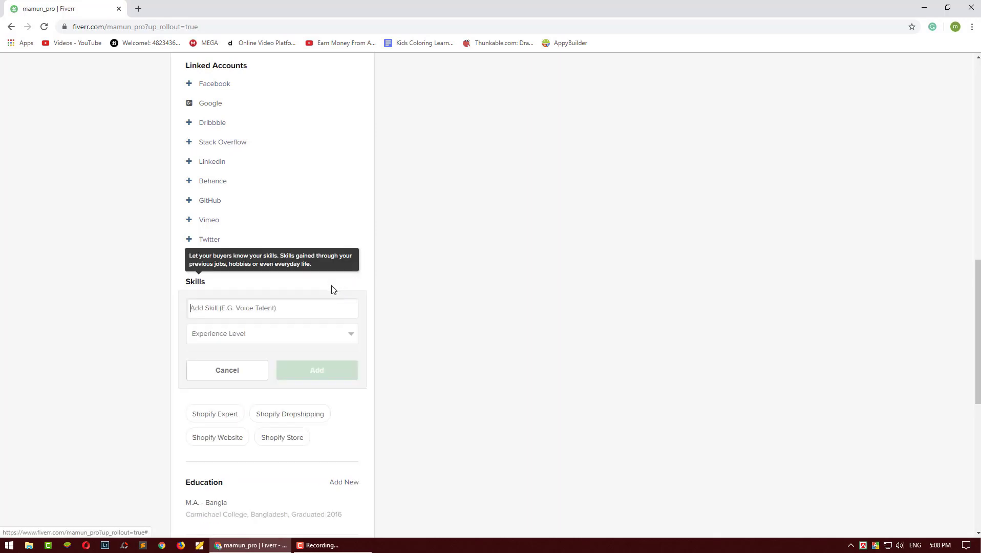
text(Prod)
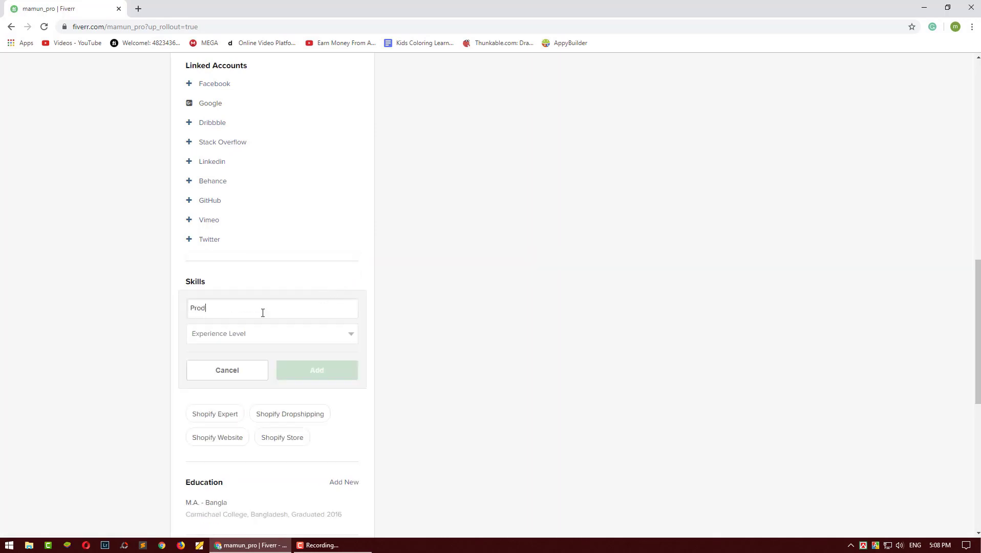
text(uct R)
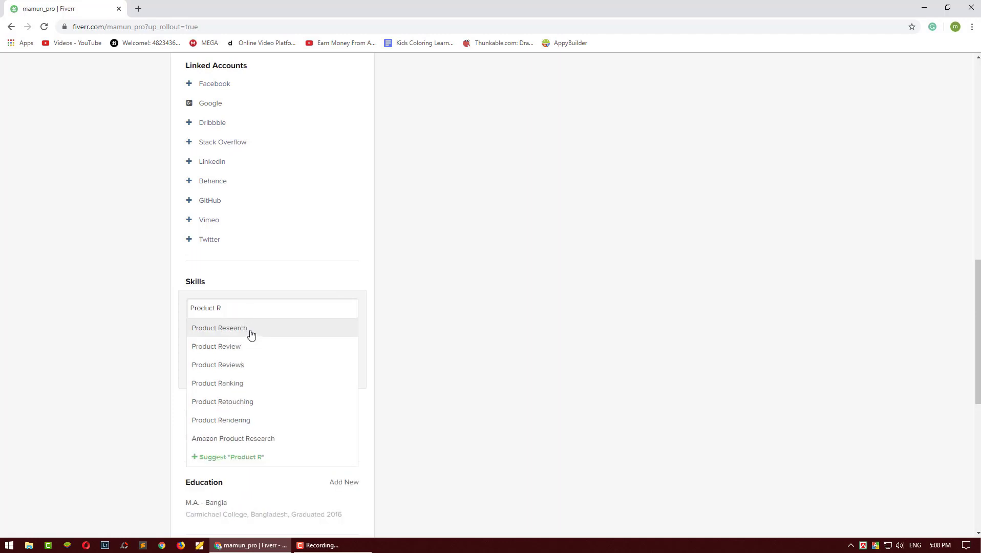
click(251, 334)
click(250, 335)
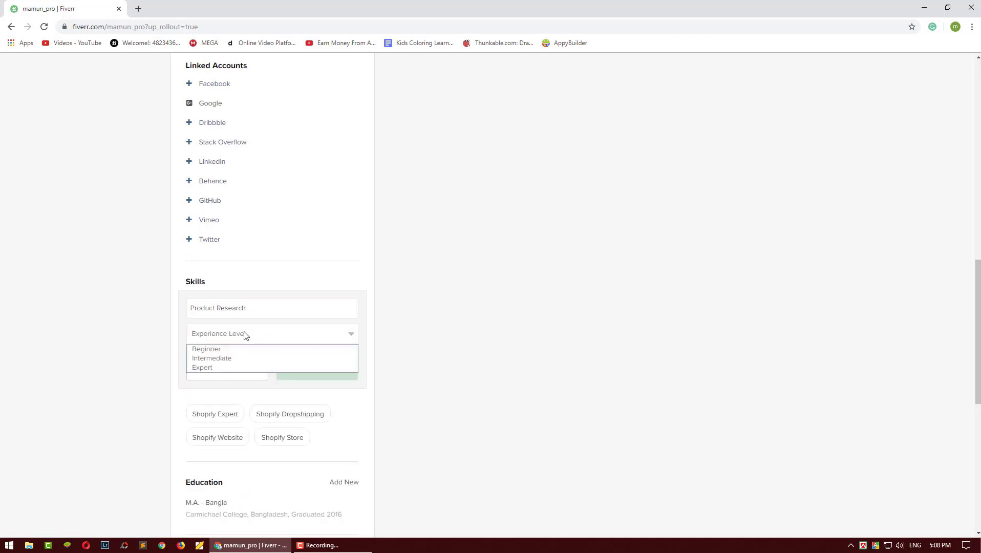
click(239, 372)
click(300, 372)
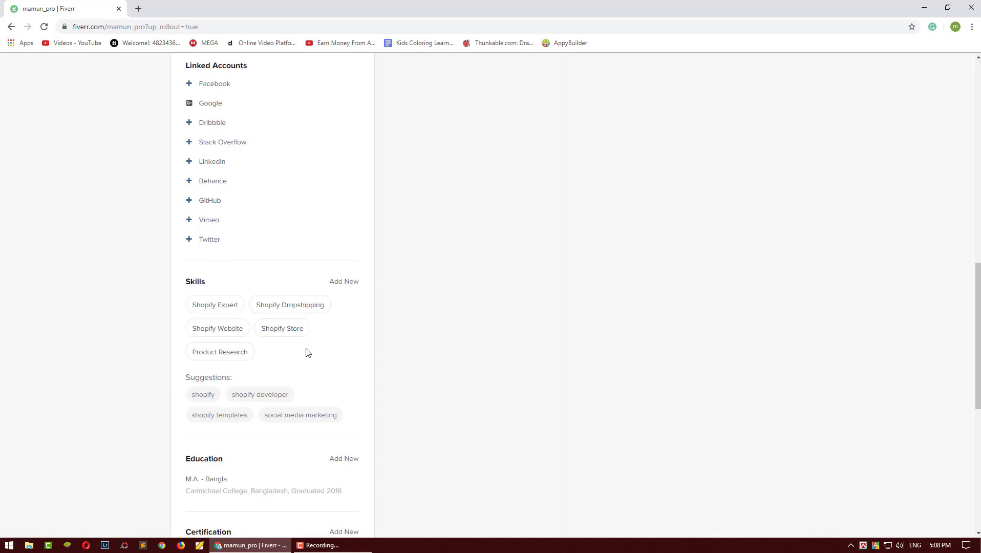
scroll(308, 353, down, 1)
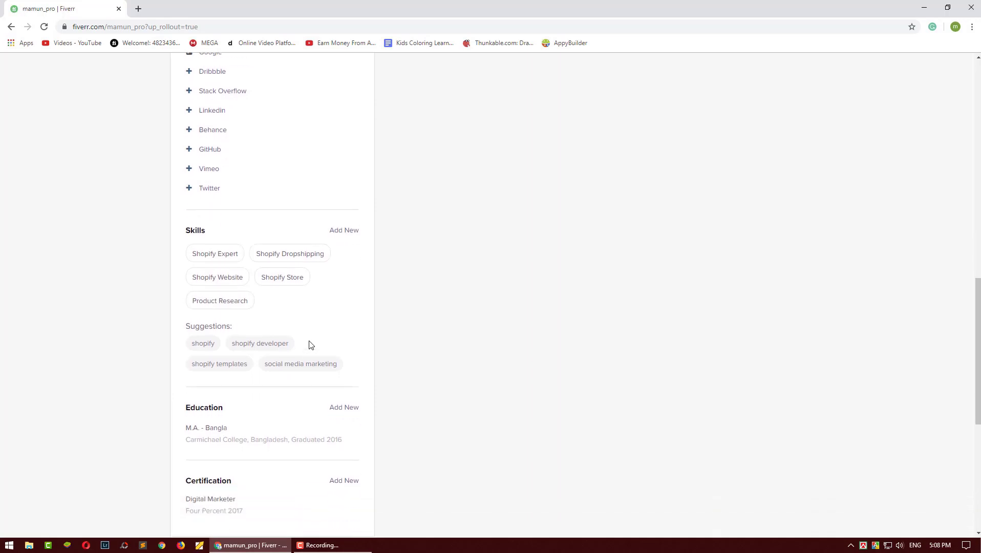
scroll(309, 345, up, 1)
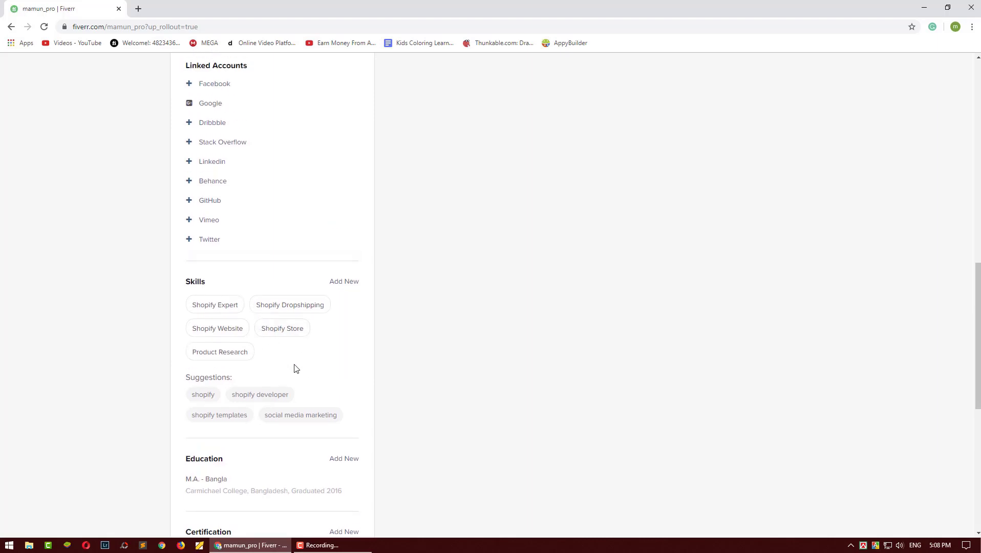
scroll(295, 369, down, 2)
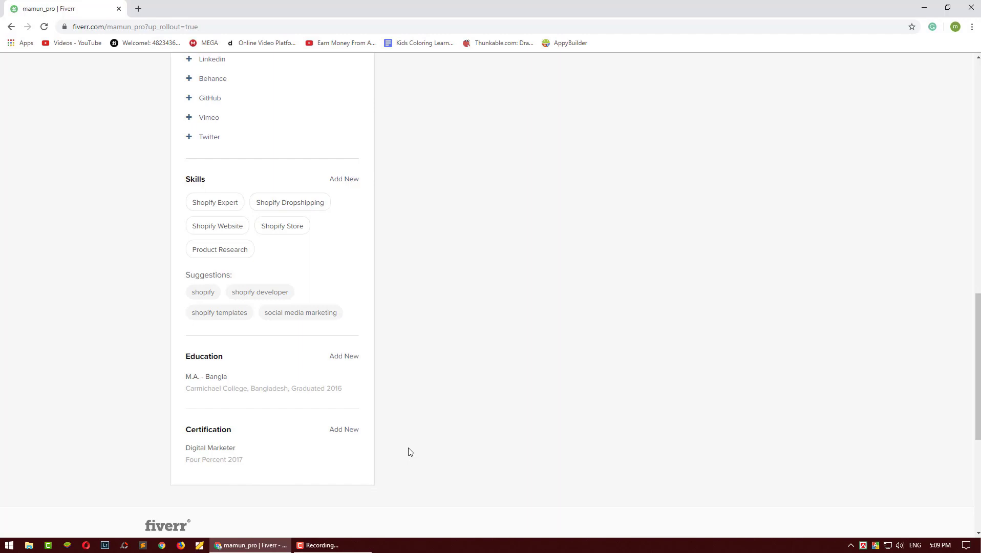
scroll(409, 451, up, 15)
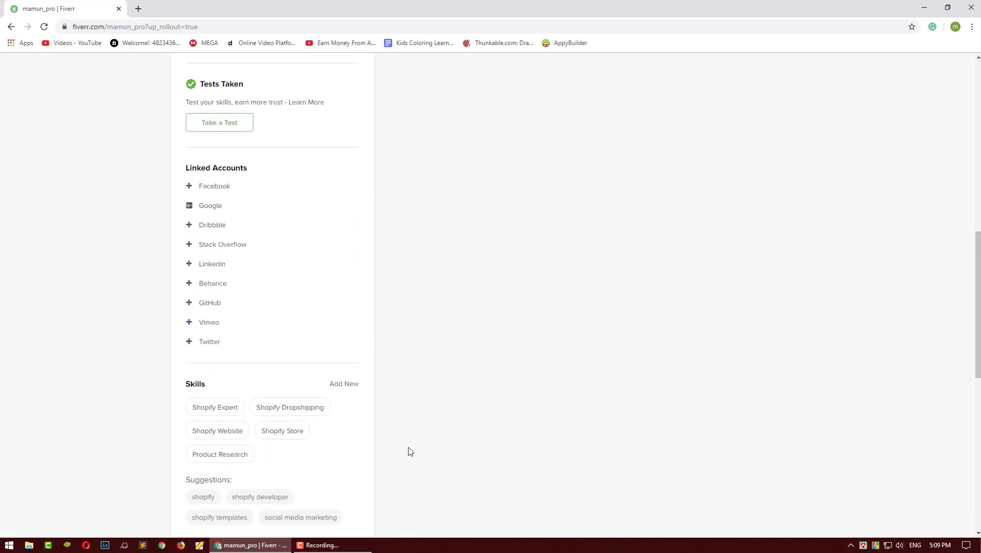
scroll(409, 450, up, 1)
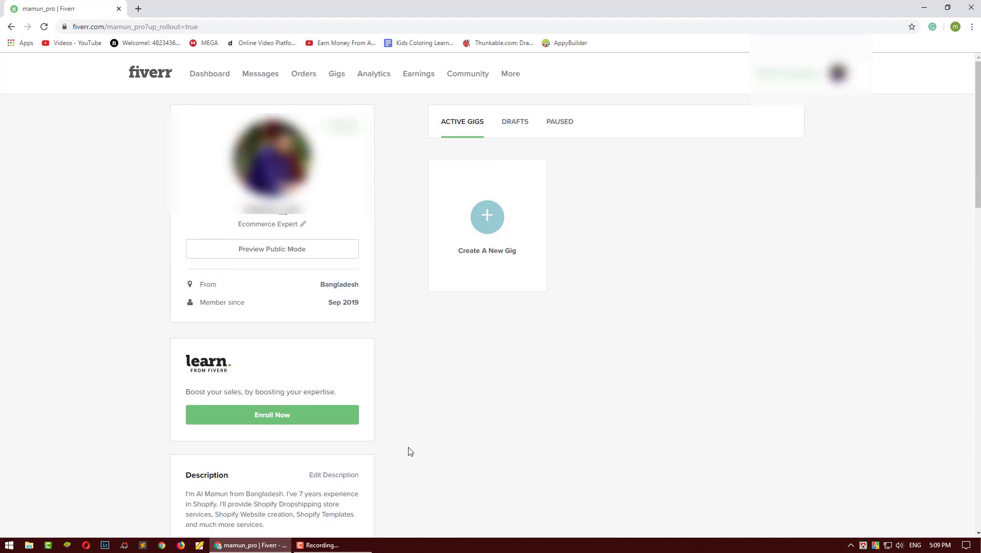
scroll(410, 451, down, 20)
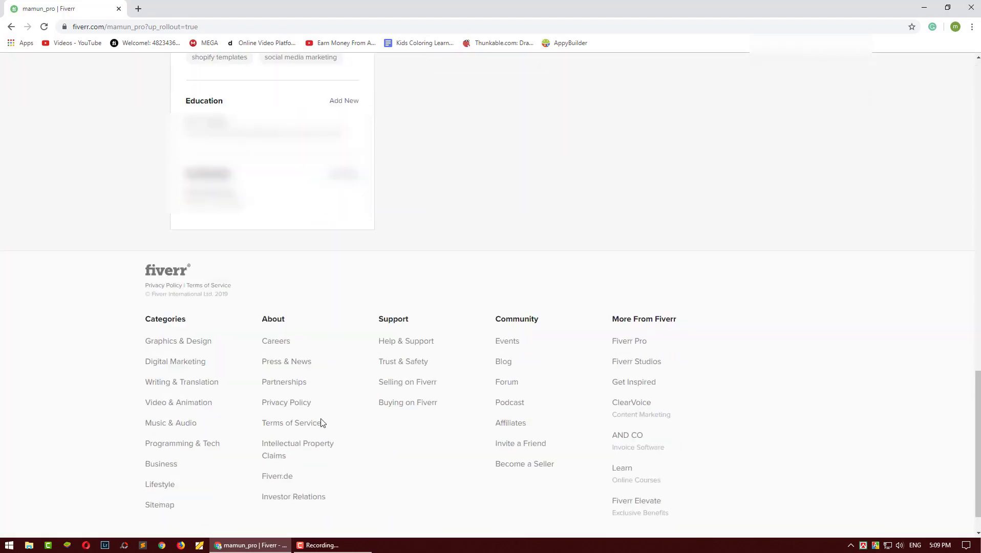
scroll(328, 403, up, 20)
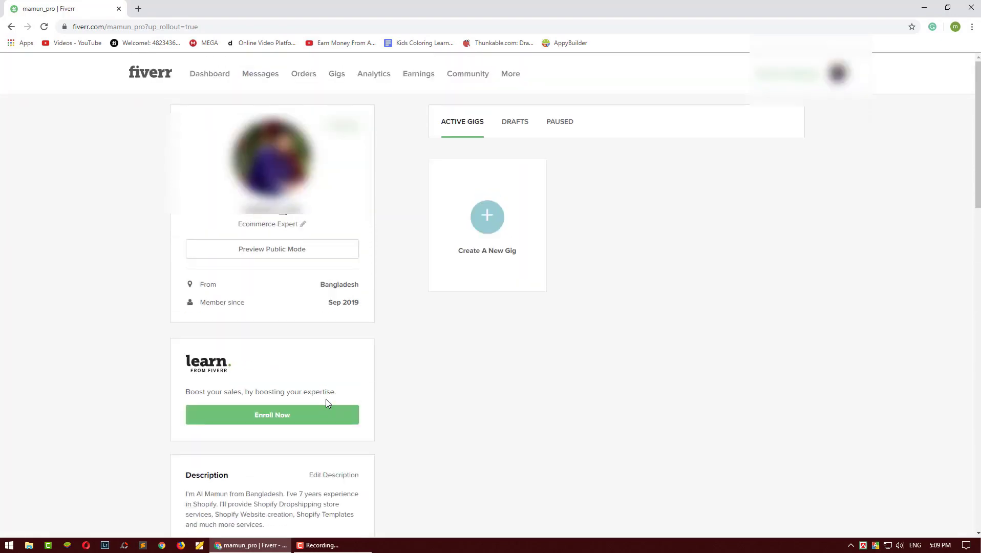
scroll(325, 403, down, 5)
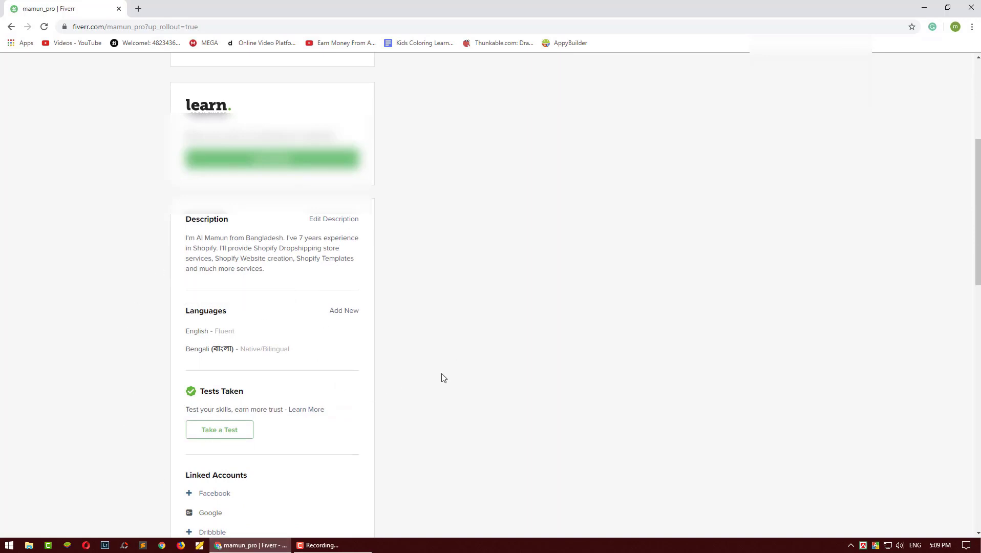
scroll(442, 384, up, 5)
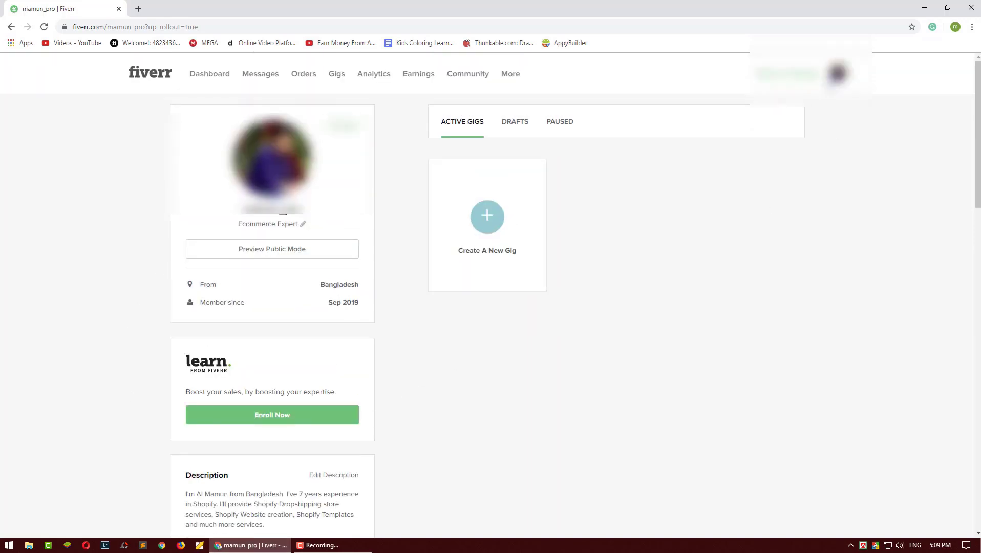
Step: In account settings, set Online Status to Go Online and save the change
click(837, 73)
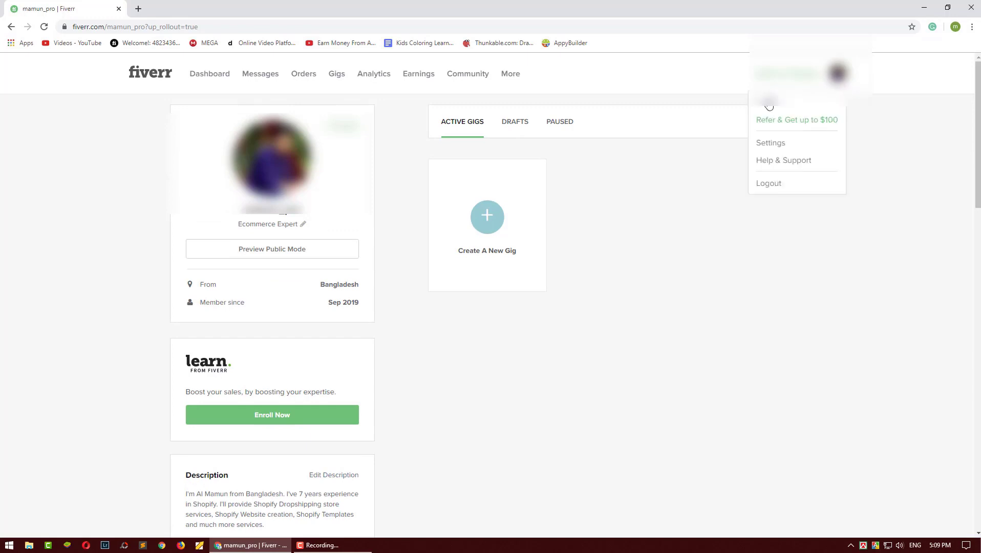
click(773, 141)
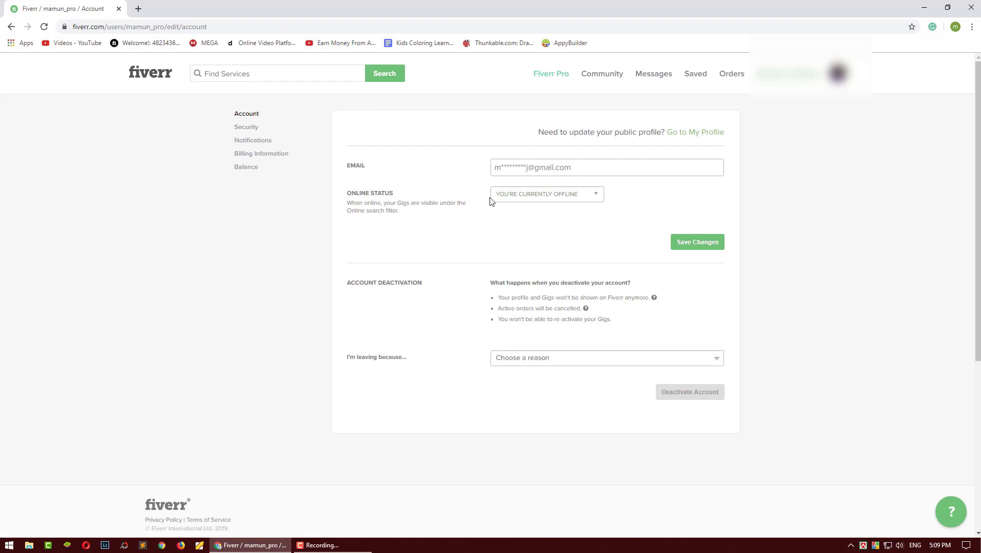
click(528, 196)
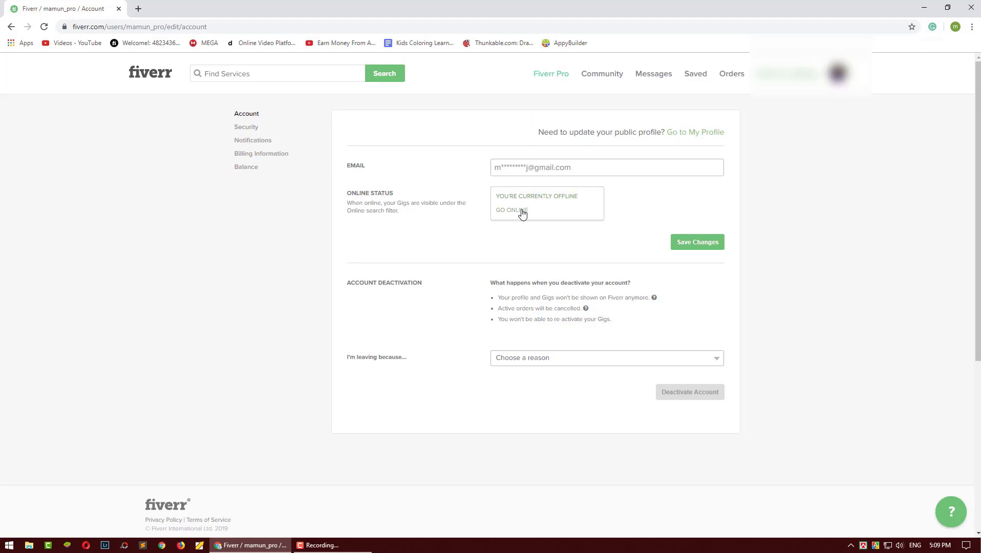
click(422, 217)
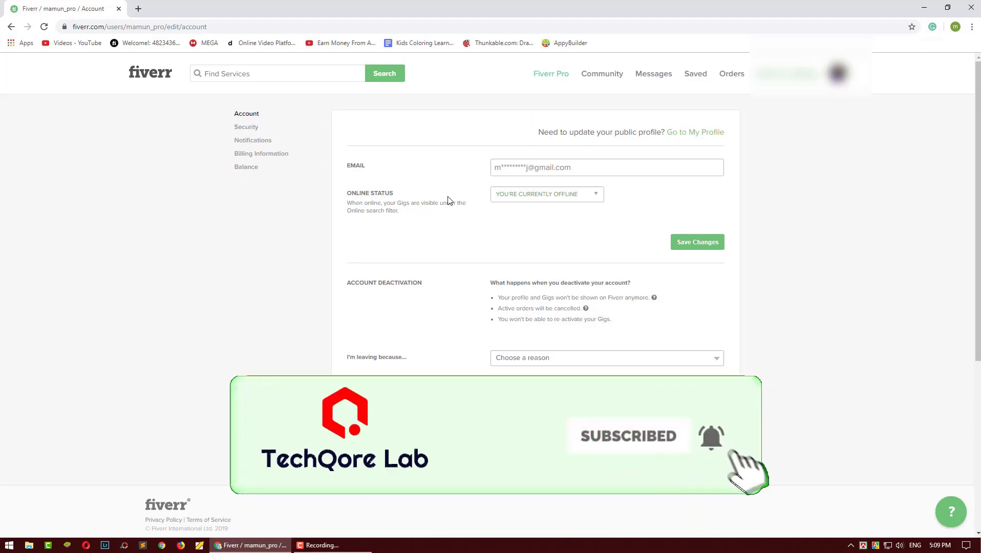
click(524, 199)
click(520, 214)
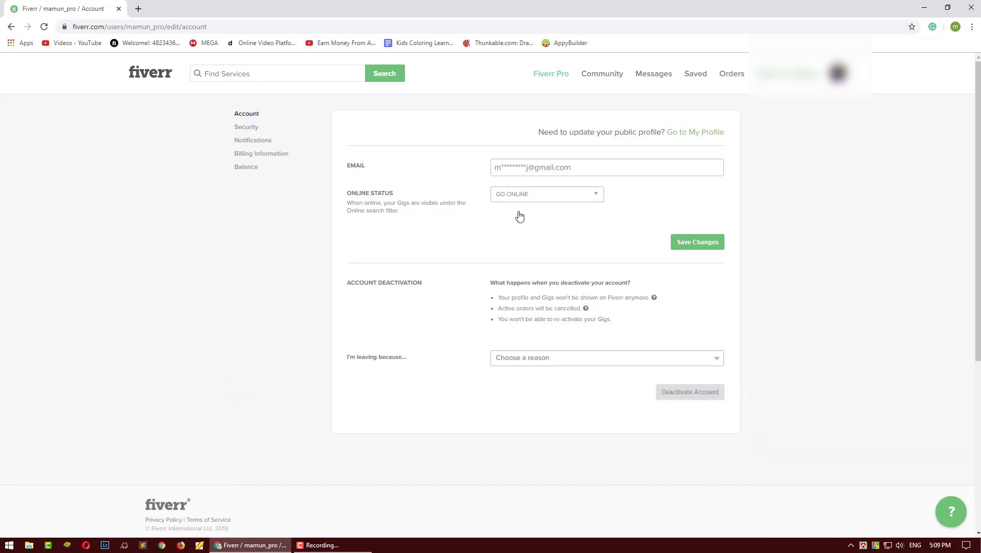
click(673, 241)
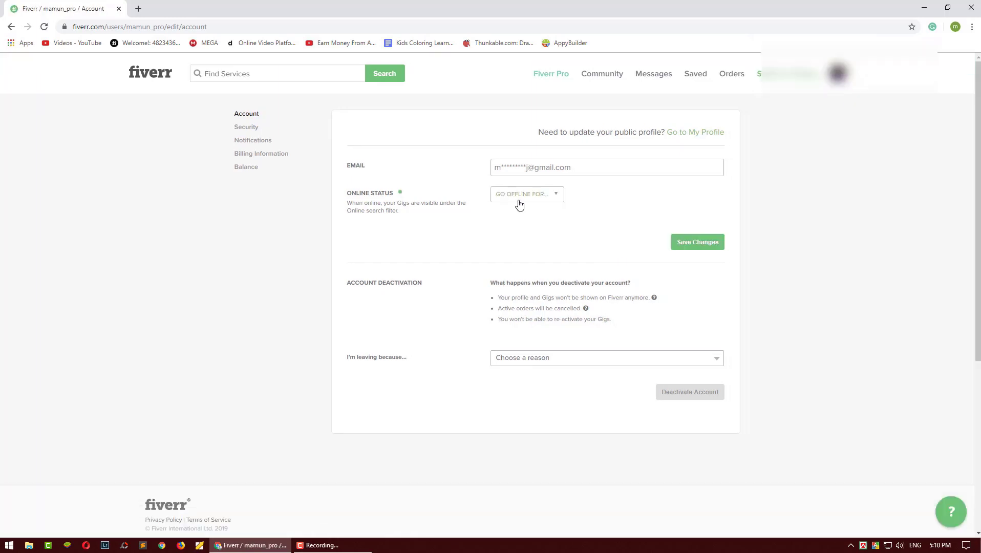
Step: Browse the Security, Notifications and Billing Information settings pages
click(251, 132)
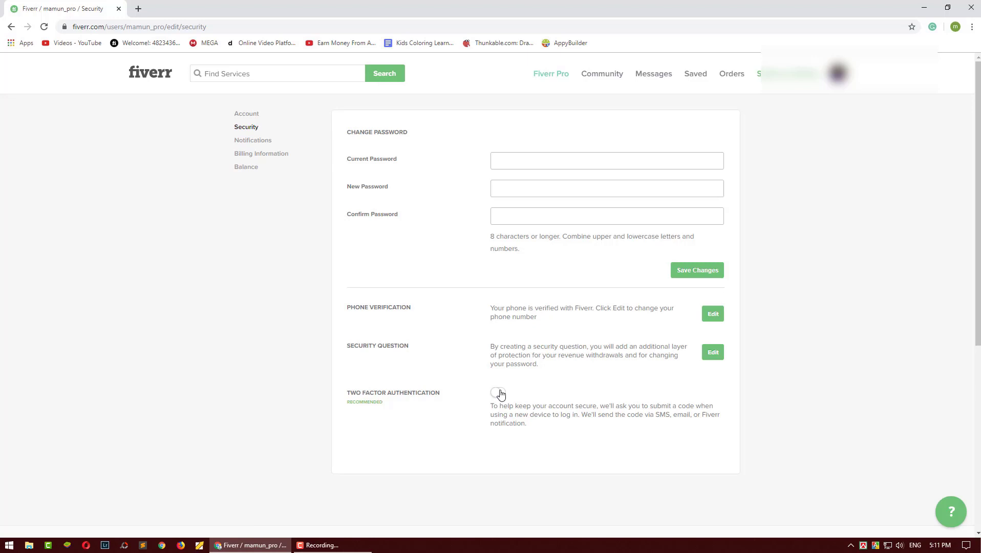
click(252, 140)
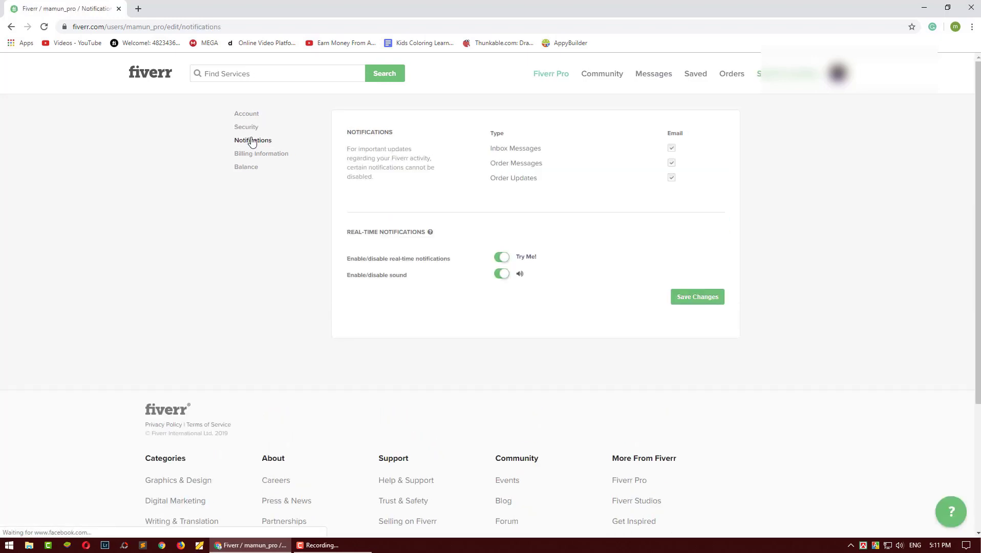
click(251, 154)
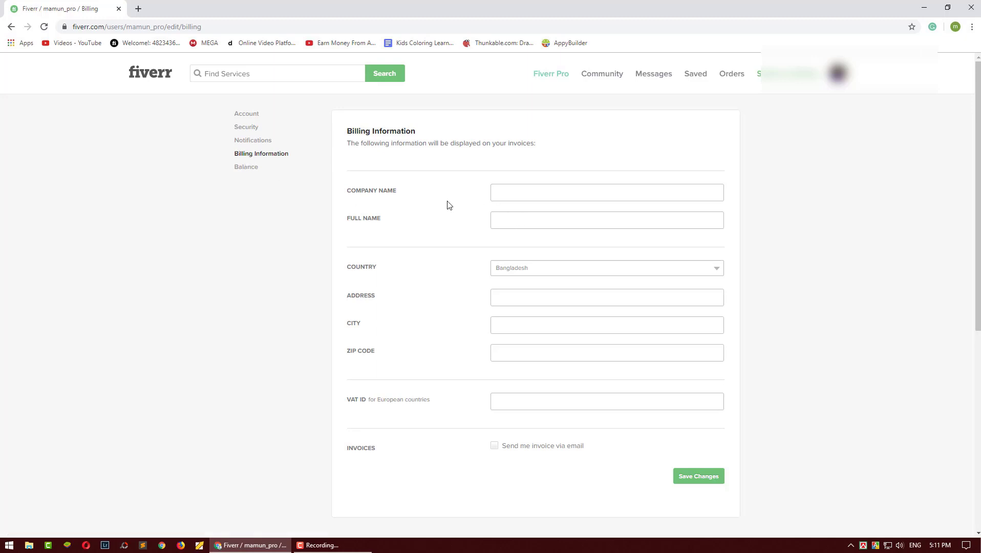
Step: Select the billing Full Name field, then return to the seller dashboard via Switch to Selling
click(514, 219)
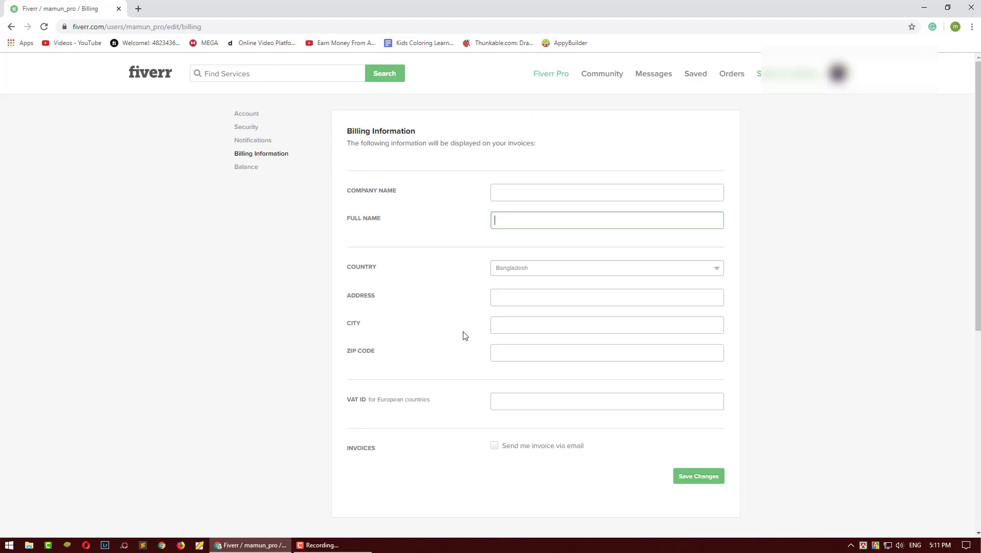
click(502, 222)
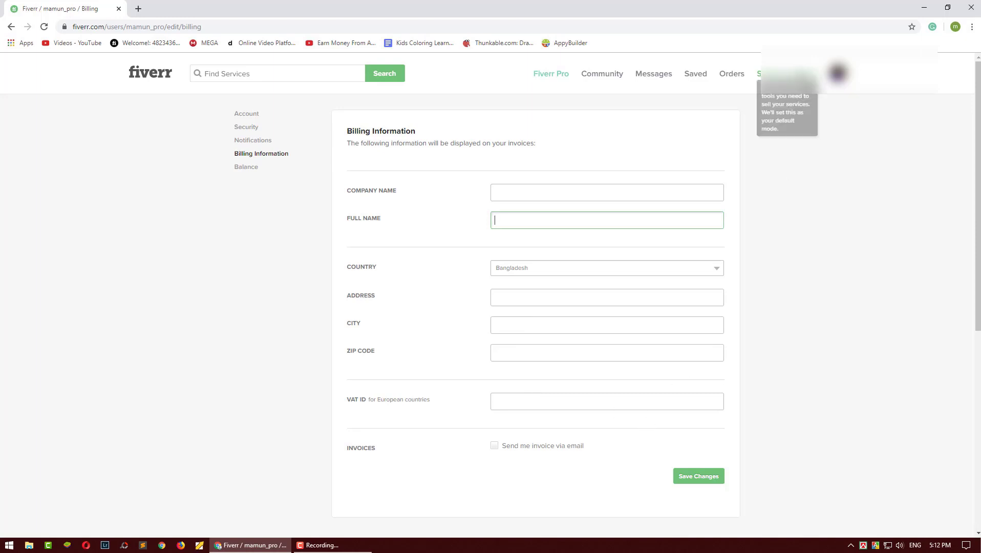
click(788, 74)
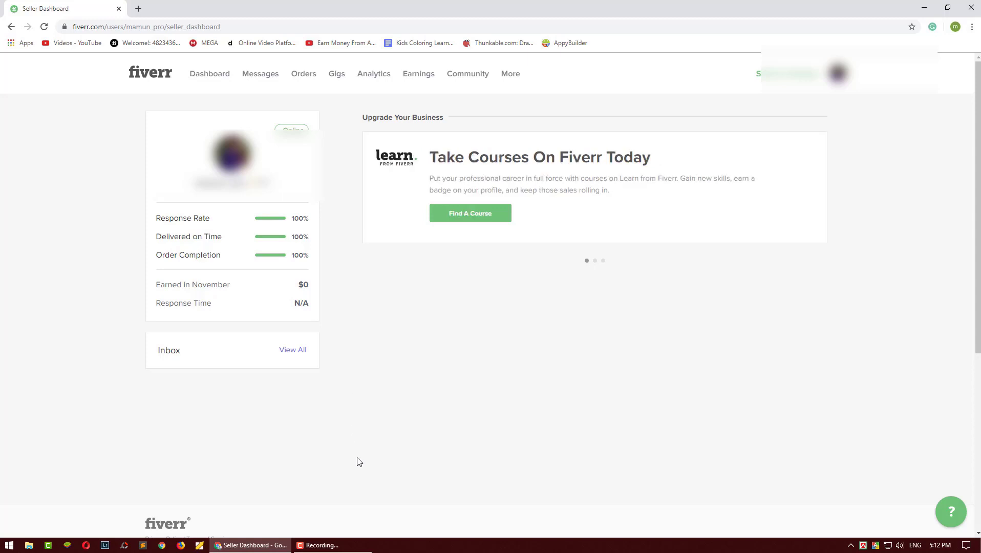
click(359, 545)
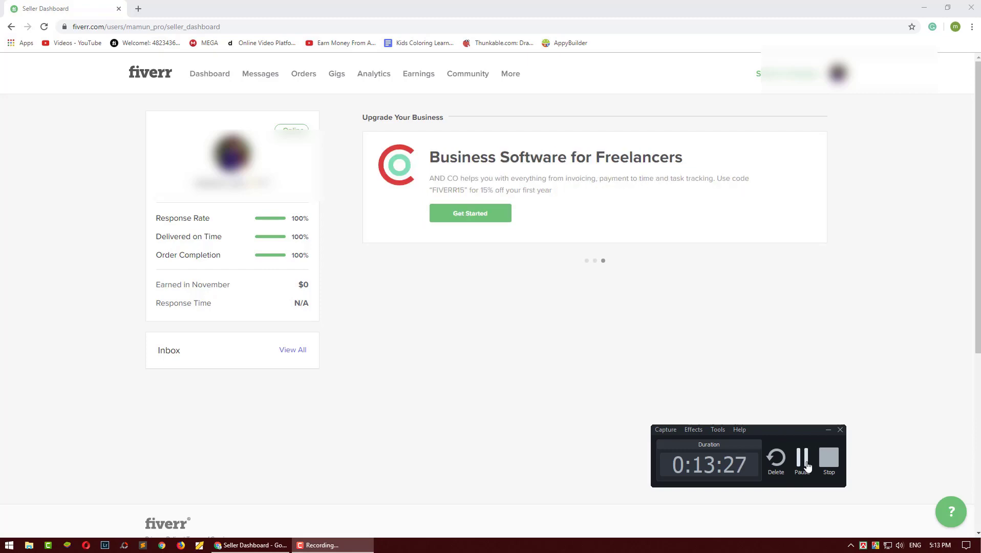
click(802, 458)
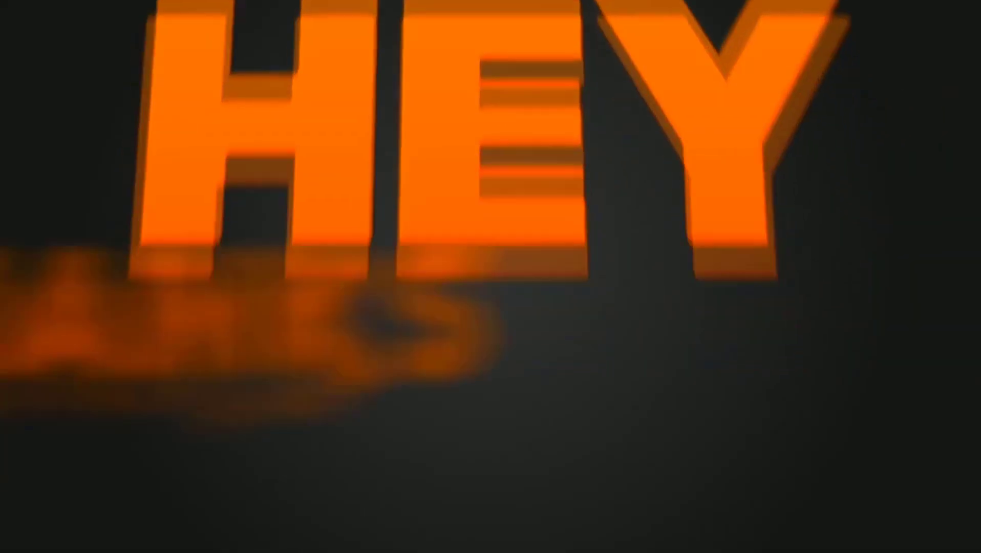